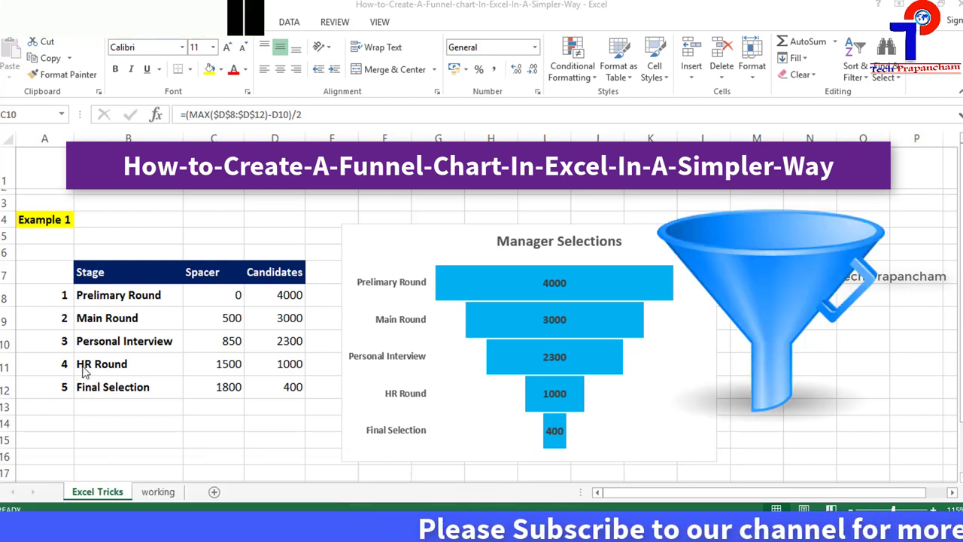
- Look over the five stage names in the example table, leaving them unchanged
click(132, 302)
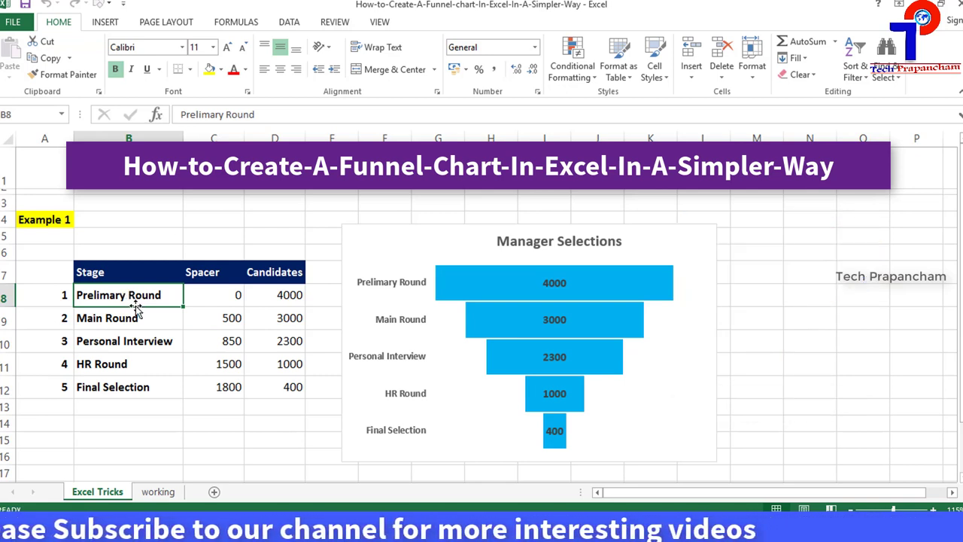
click(149, 320)
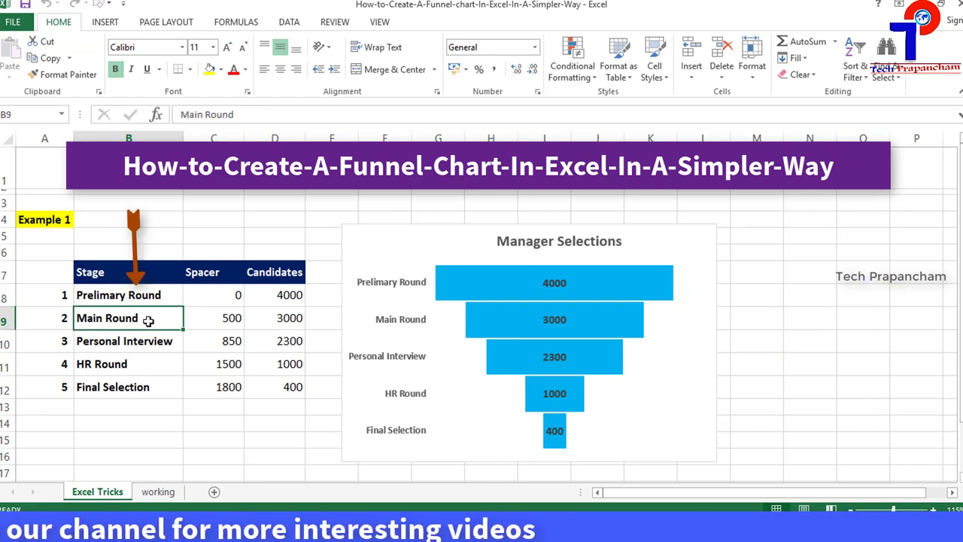
click(160, 343)
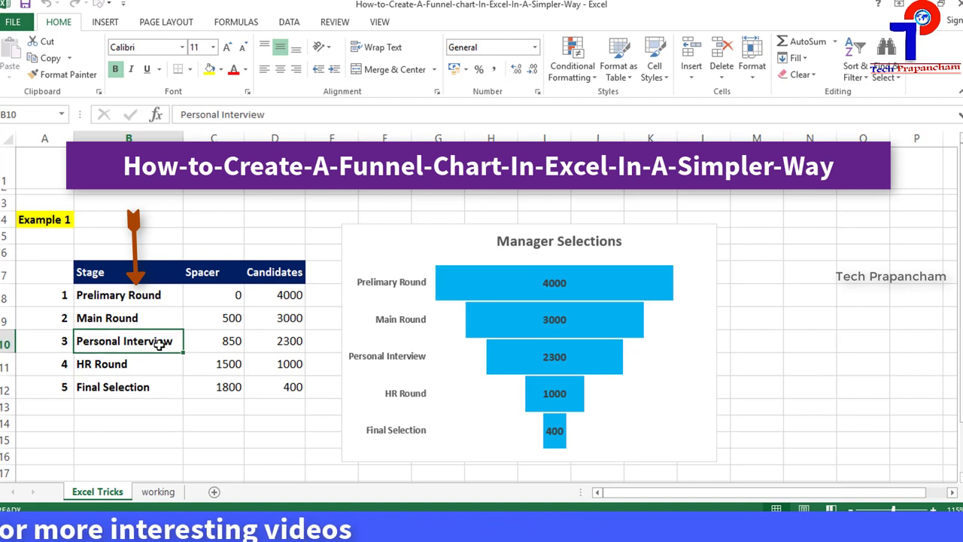
click(156, 362)
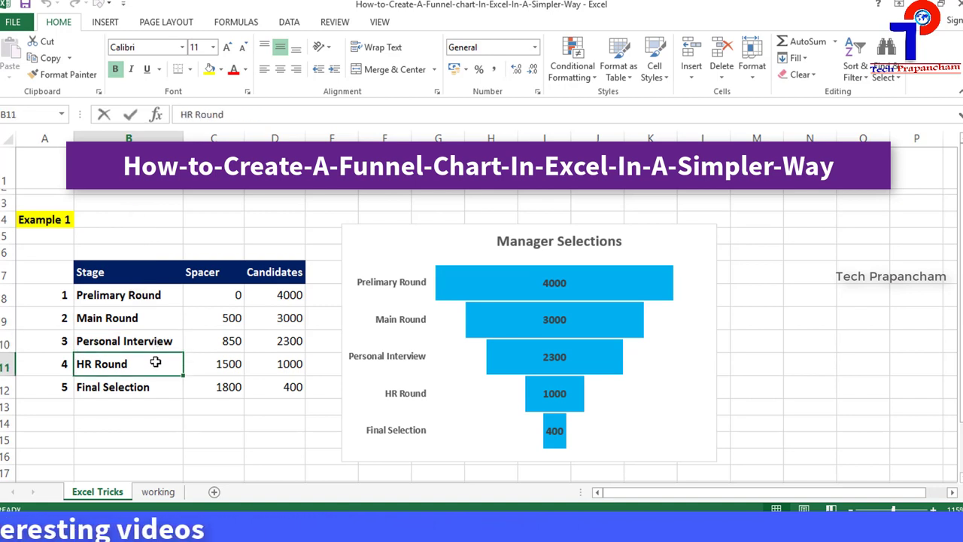
double_click(155, 362)
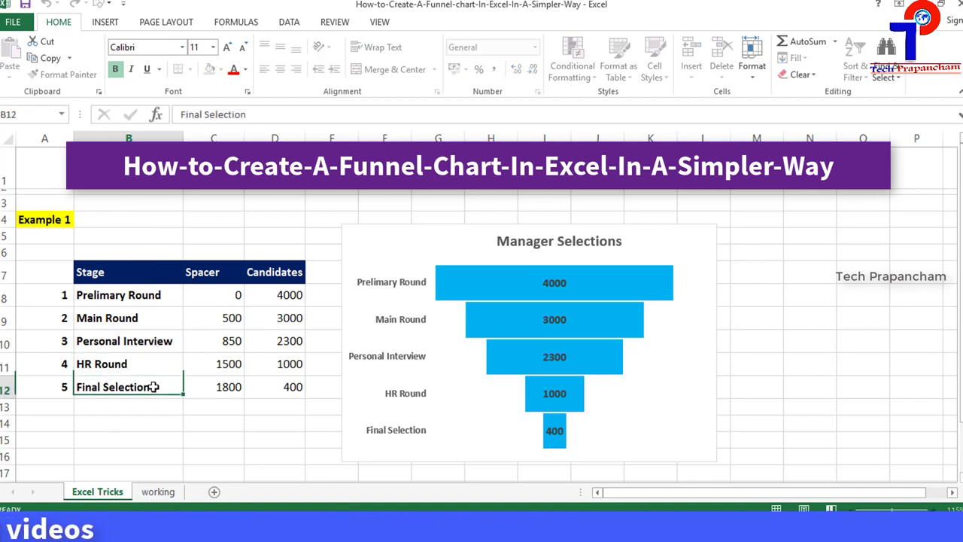
key(Escape)
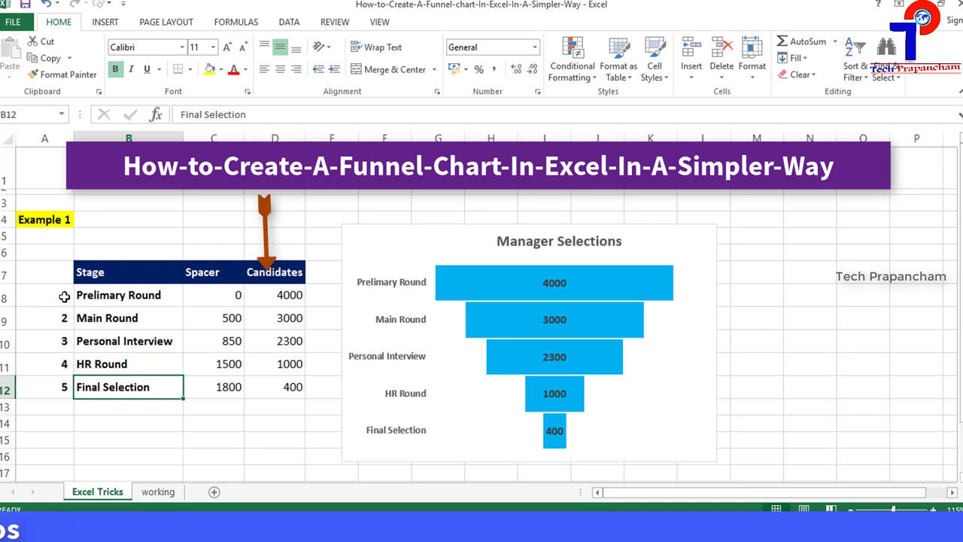
- Inspect the stage numbers 1-5, the HR Round spacer formula and the 4000 candidates figure
drag(64, 296, 66, 388)
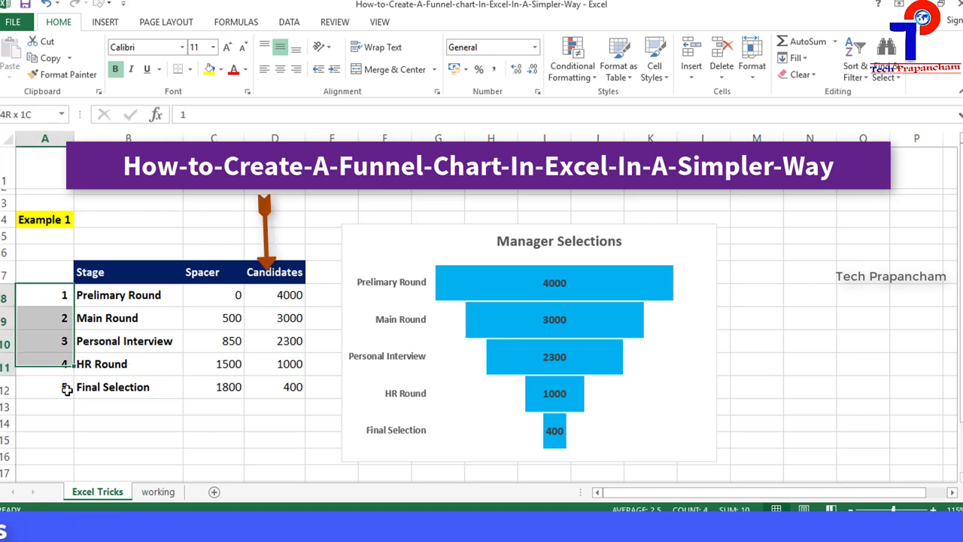
click(225, 359)
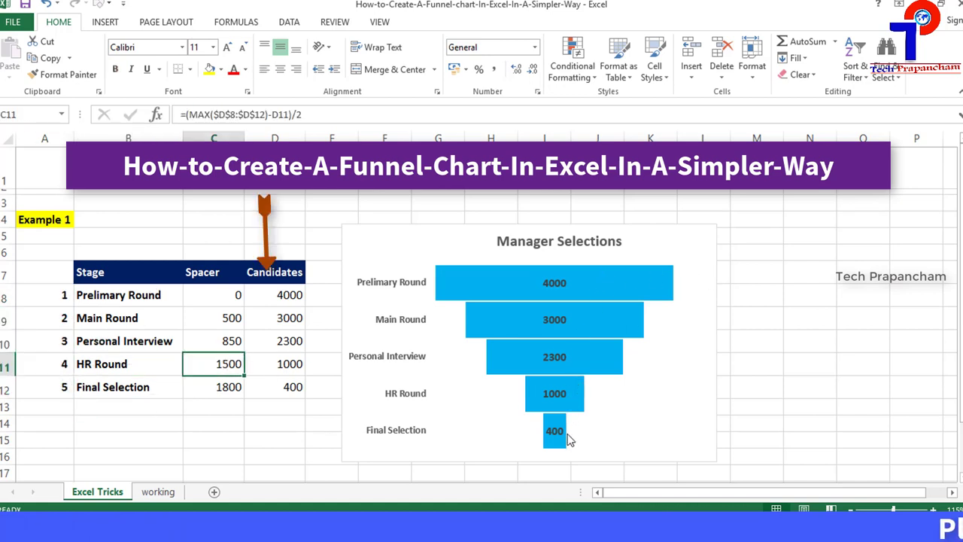
click(283, 294)
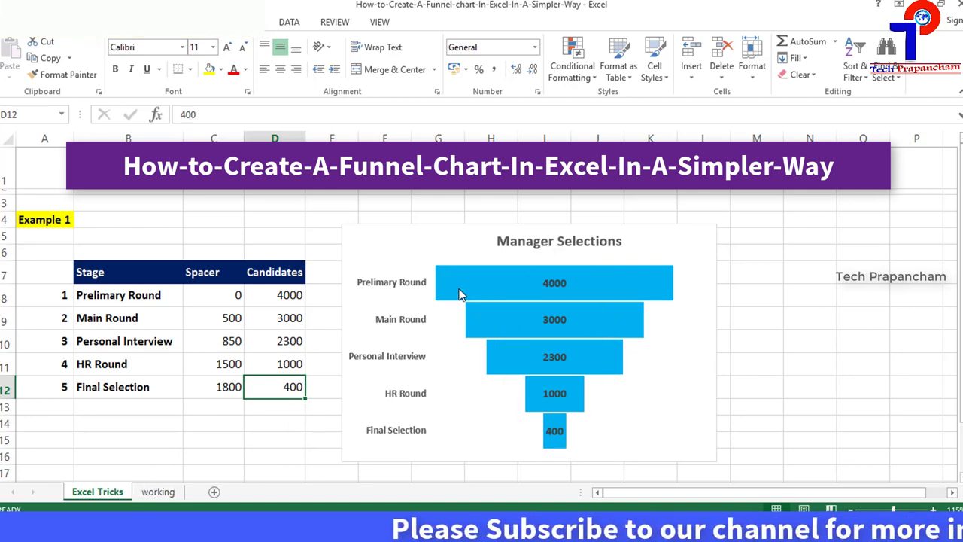
- Switch to the working sheet and look over its Stage and Candidates table
click(177, 492)
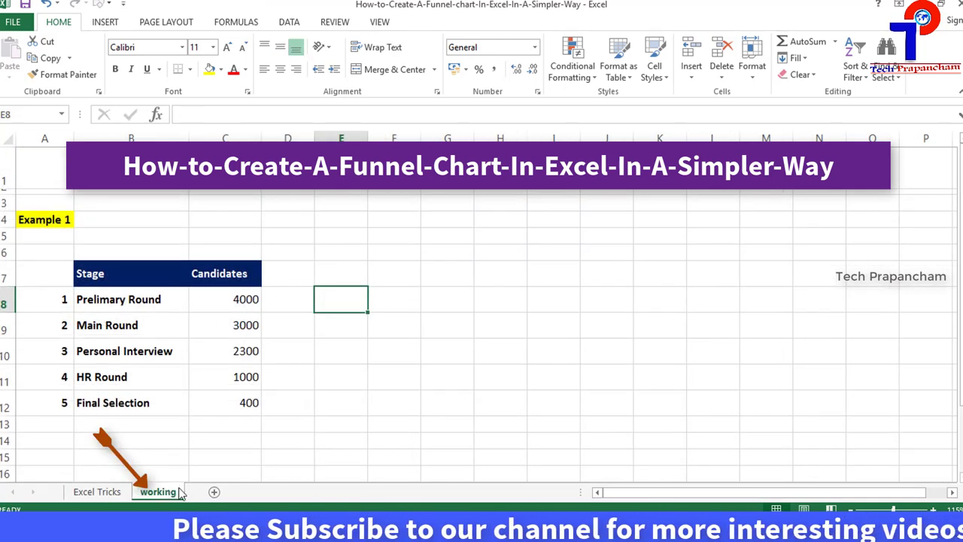
click(245, 300)
drag(90, 274, 227, 398)
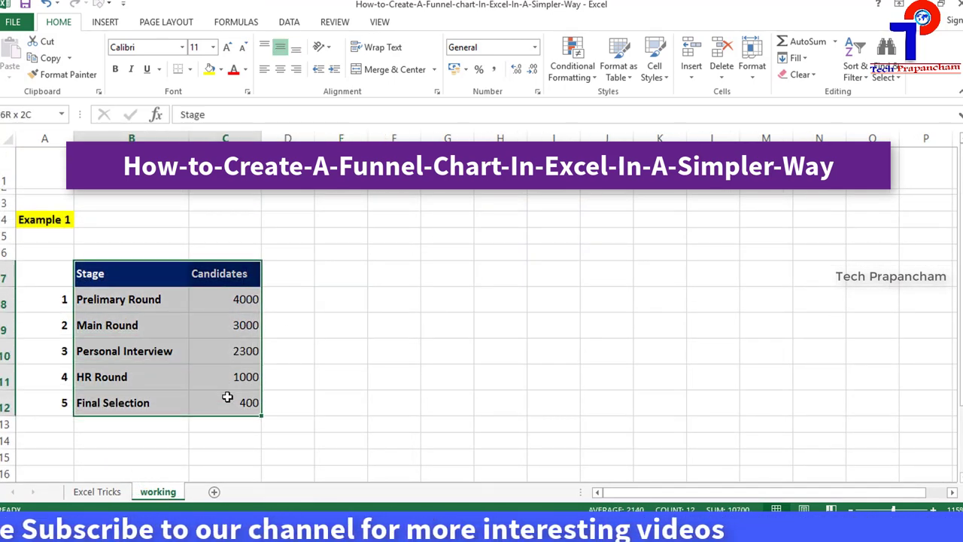
click(240, 330)
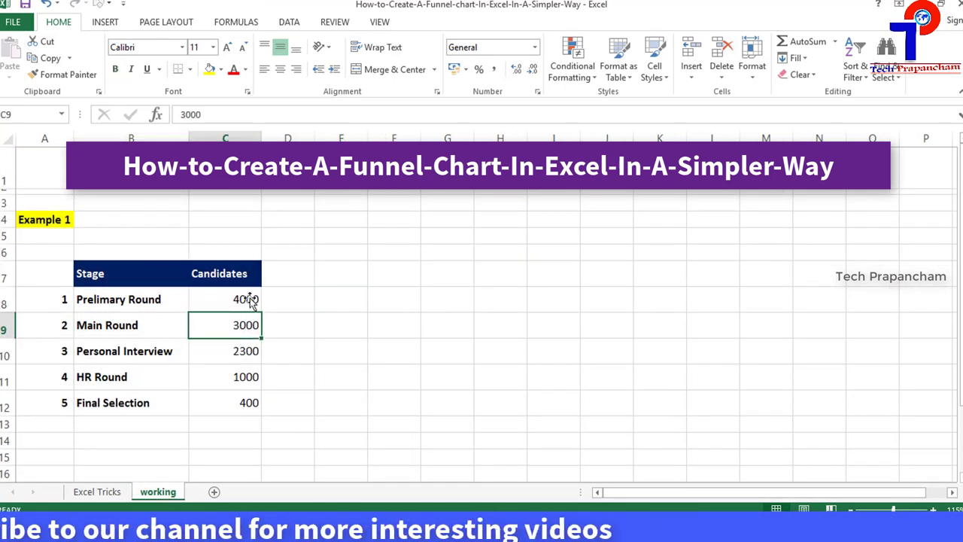
- Insert a new column before Candidates and begin typing the header 'Spacer' in C7
click(244, 131)
right_click(256, 134)
click(272, 243)
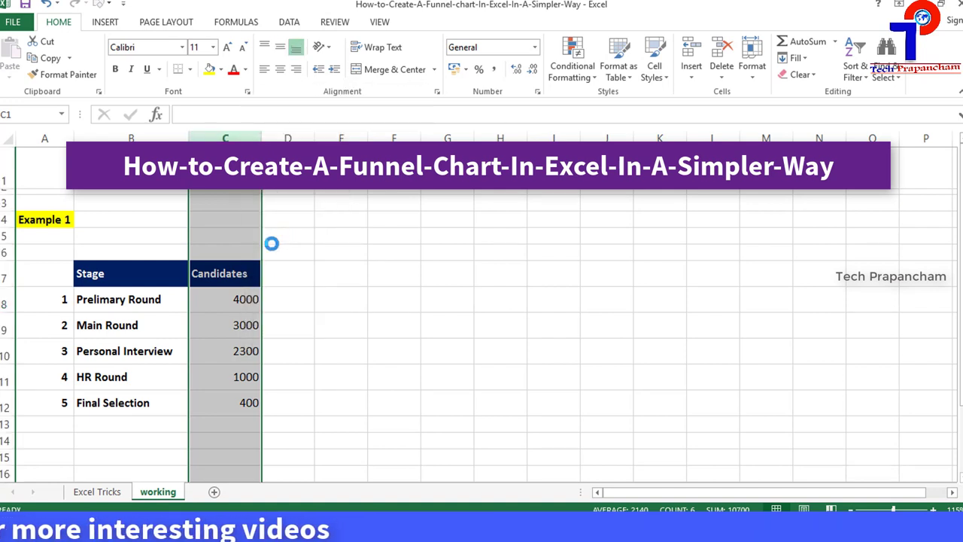
click(245, 271)
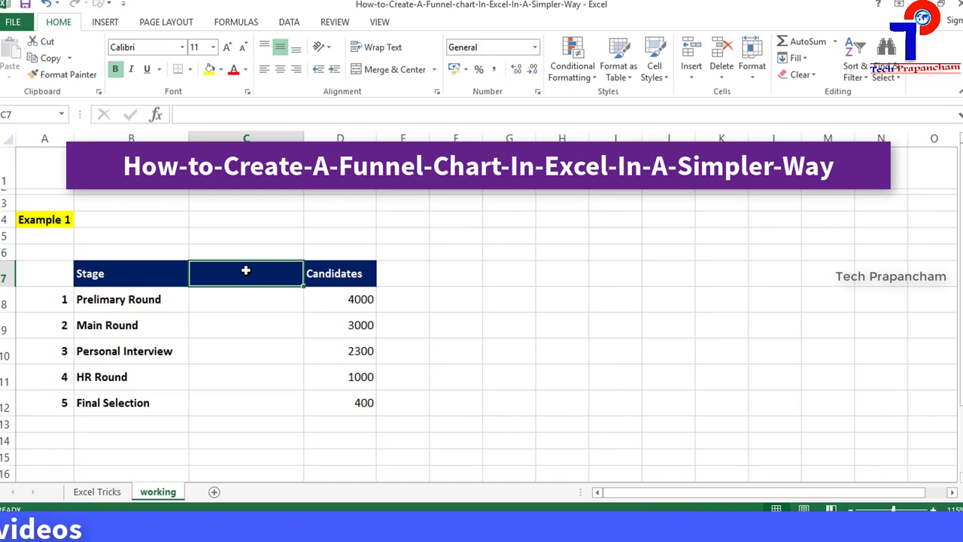
text(Sp)
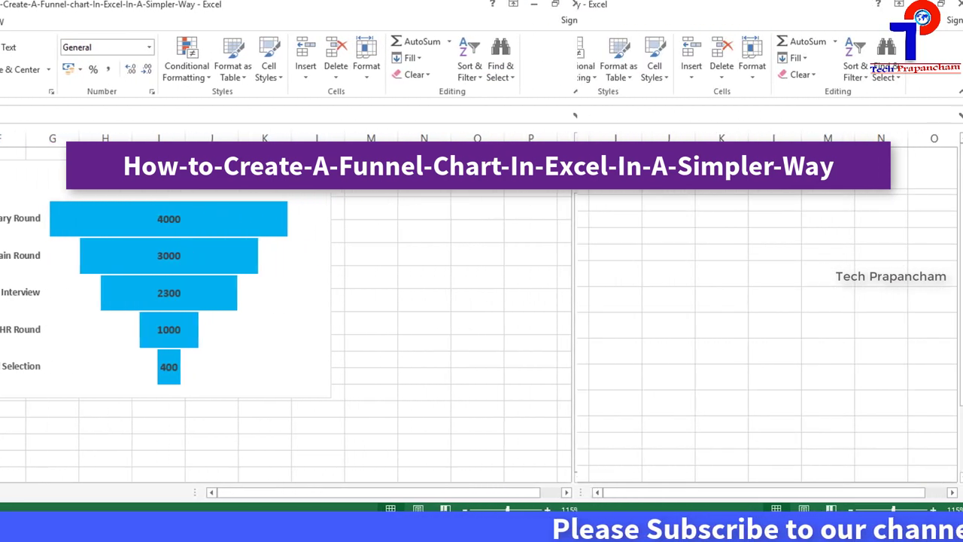
- Start the C8 formula with MAX($D$8:$D$12) over the absolute Candidates range
text(()
drag(360, 301, 360, 400)
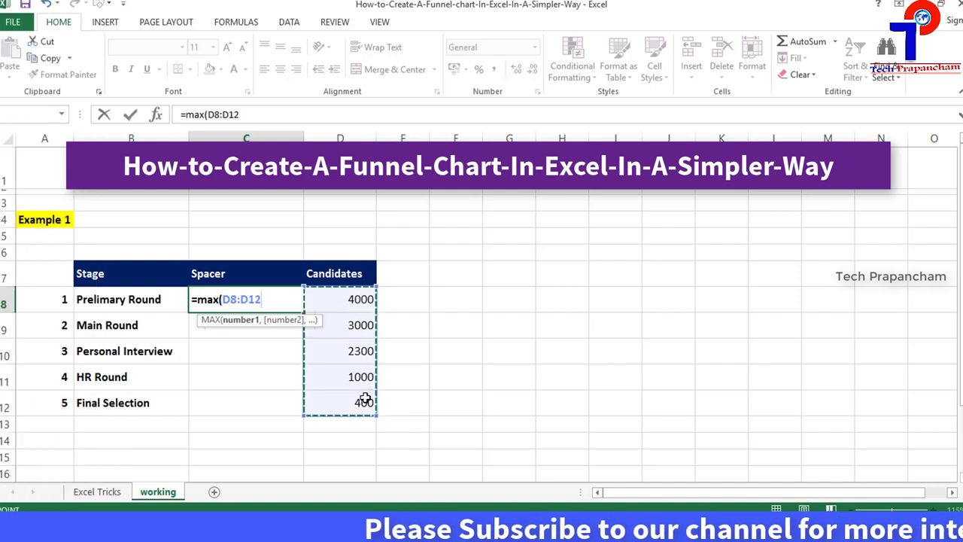
text())
click(212, 115)
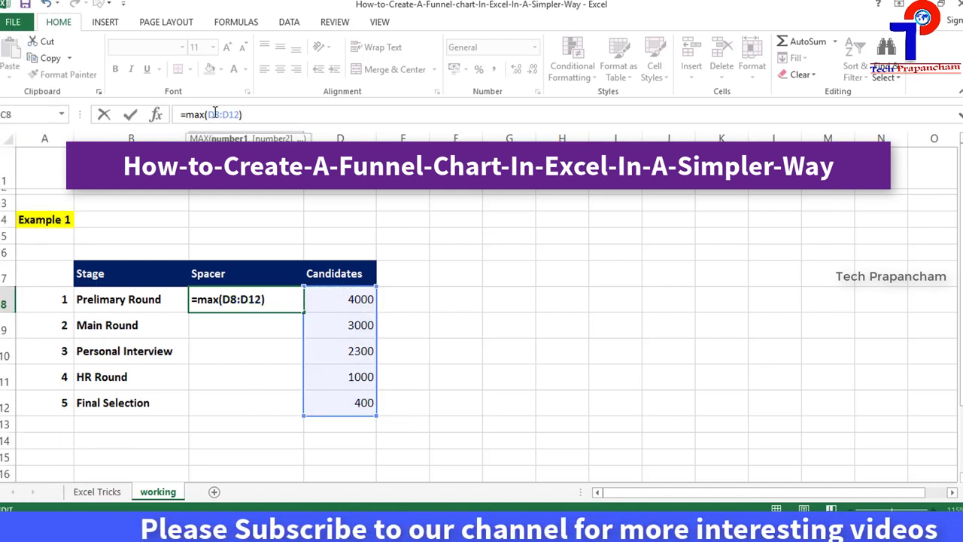
key(F4)
click(238, 115)
key(F4)
- Complete C8 as =(MAX($D$8:$D$12)-D8)/2 and commit it
text(-)
click(360, 298)
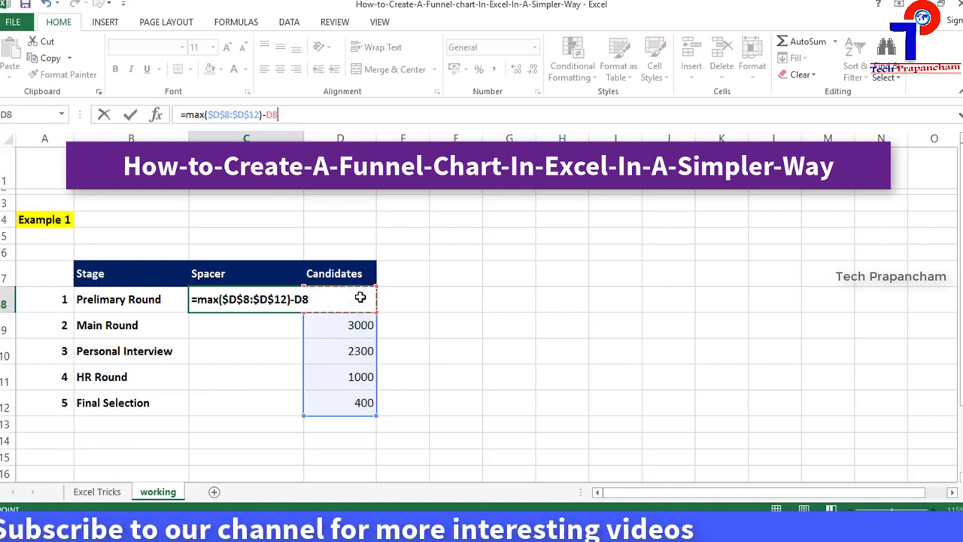
text())
click(185, 114)
text(()
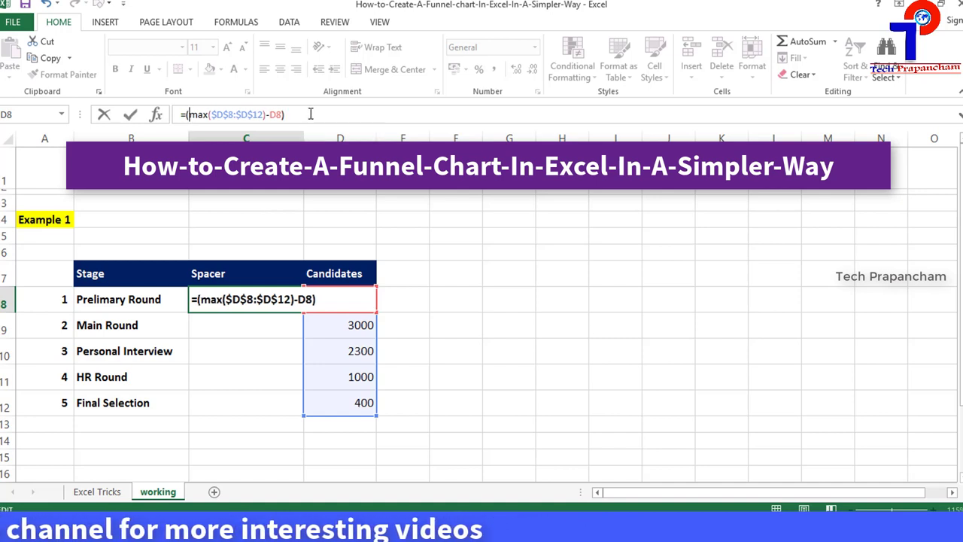
click(310, 114)
text(/2)
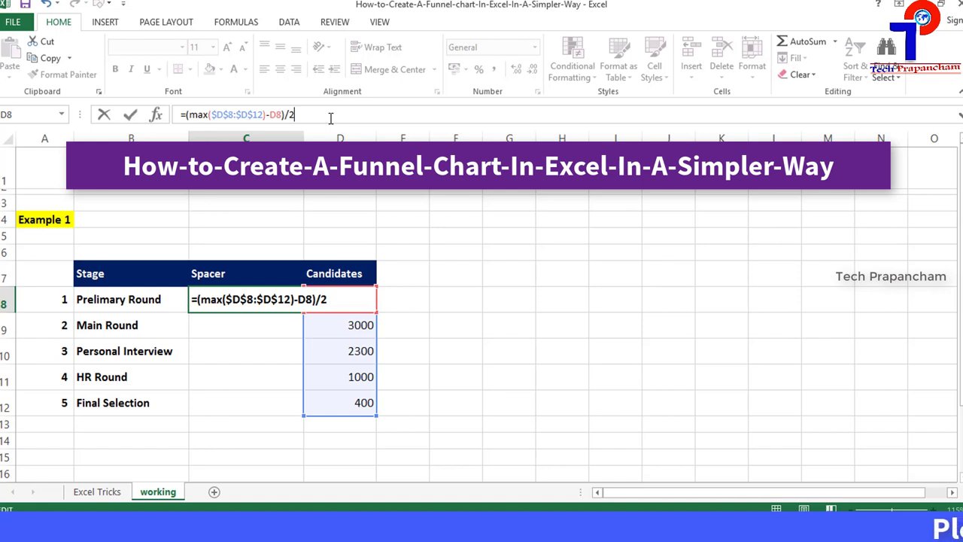
key(Return)
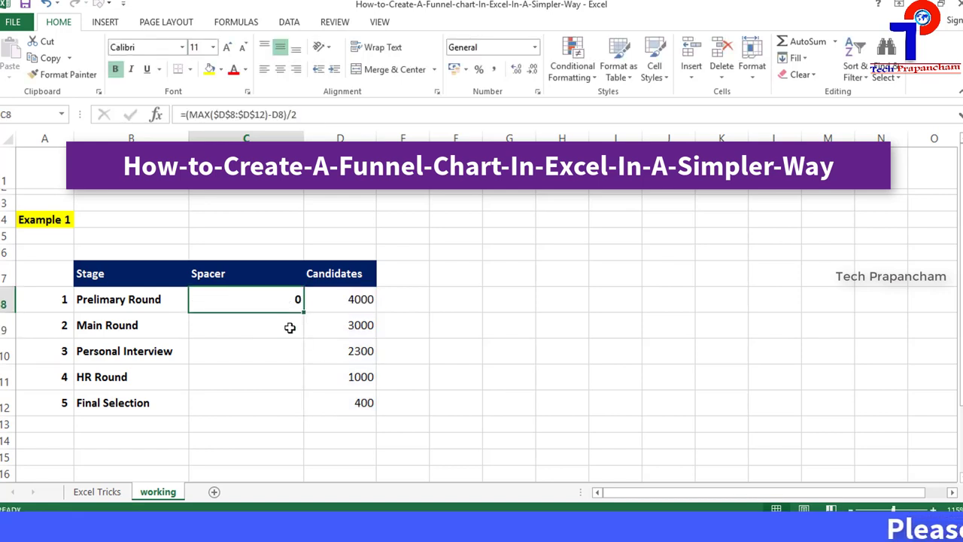
- Fill the spacer formula down to C12, giving 0, 500, 850, 1500 and 1800
shift+click(292, 396)
click(300, 306)
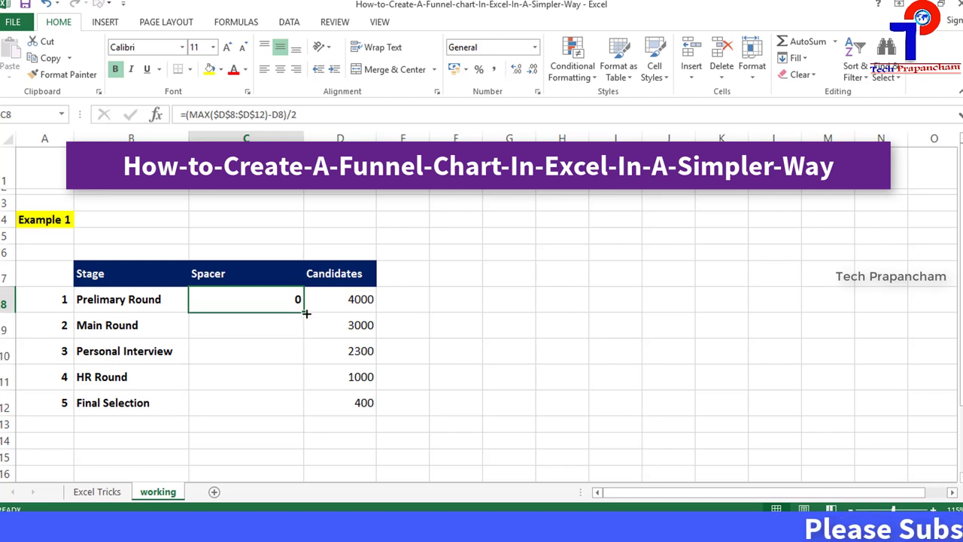
drag(307, 411, 326, 411)
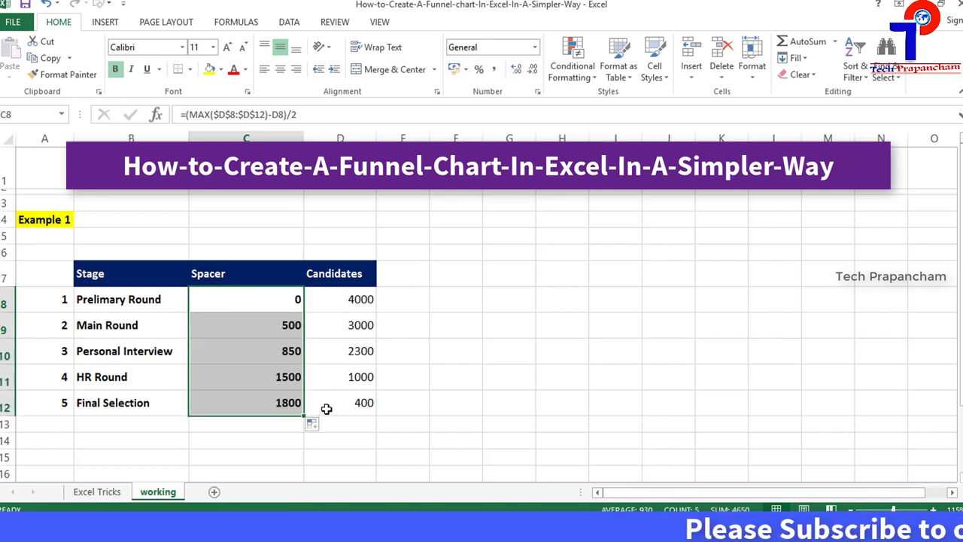
- Select the stage data B8:D12 for charting
click(346, 376)
drag(99, 299, 327, 400)
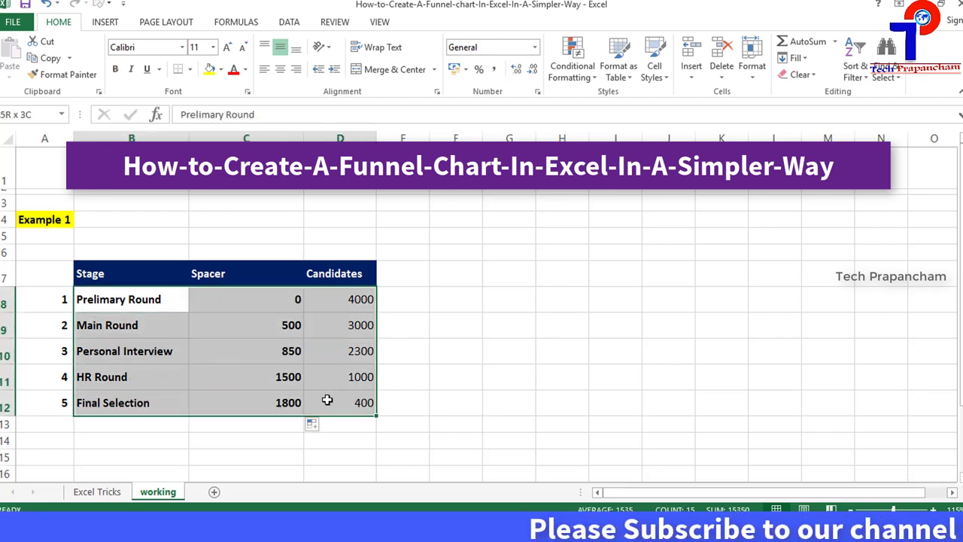
click(106, 22)
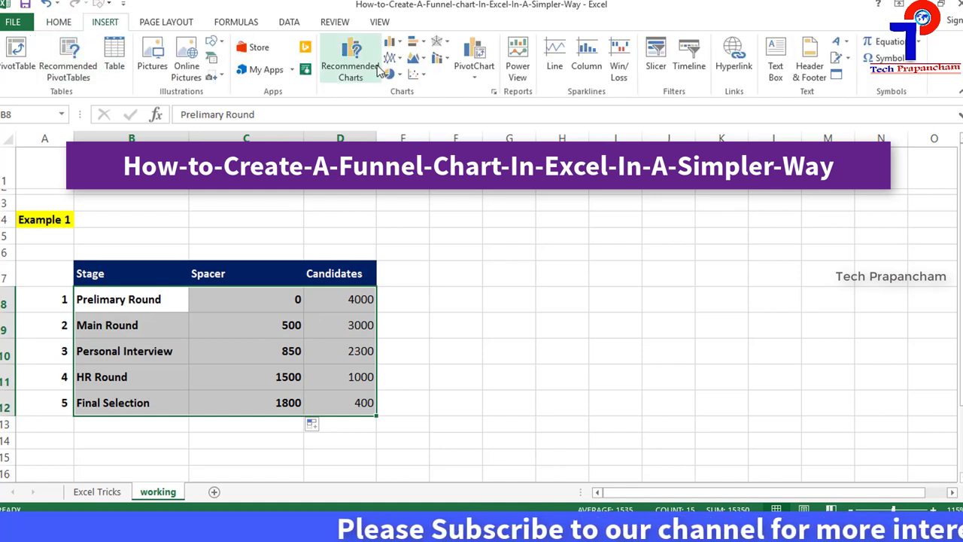
- Insert a 2-D stacked bar chart of B8:D12 and move it right of the table
click(415, 42)
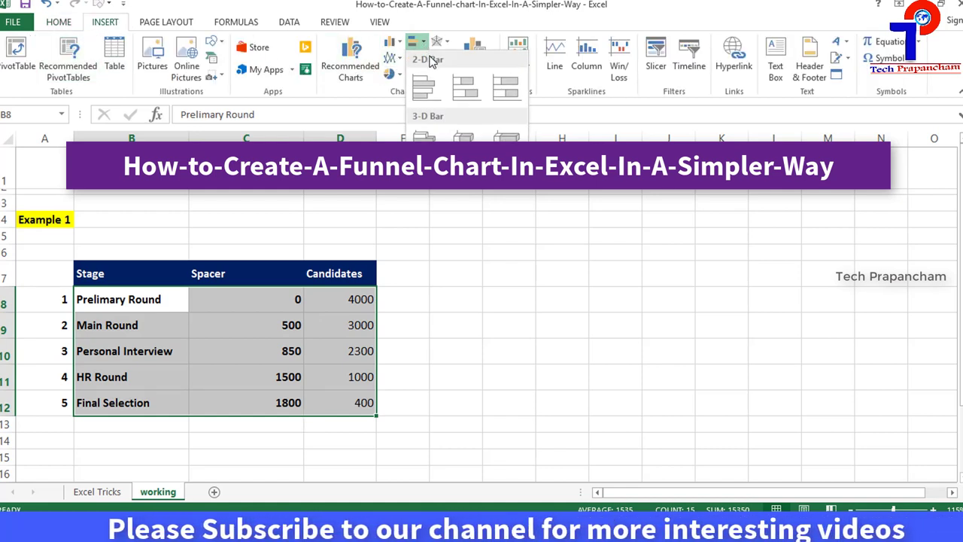
click(467, 88)
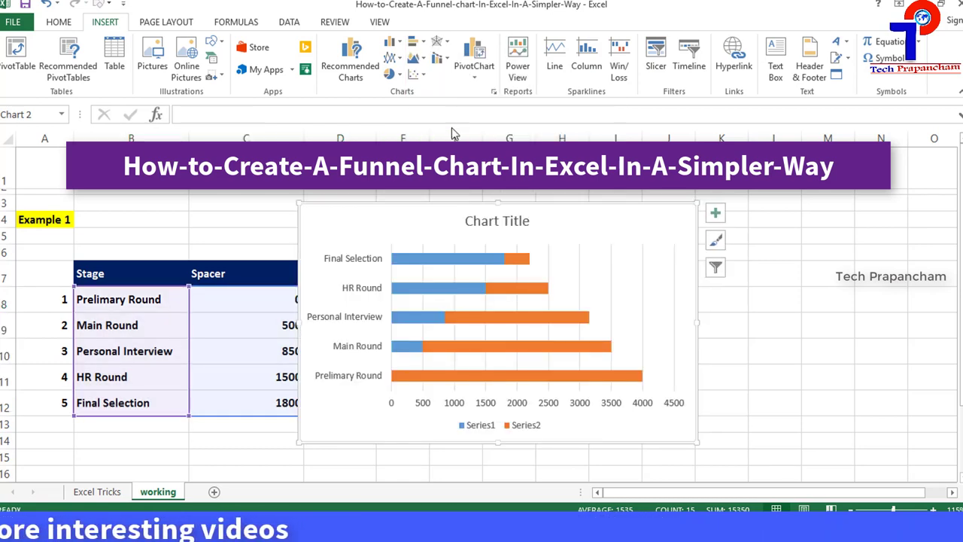
drag(454, 311, 561, 318)
mouse_move(561, 336)
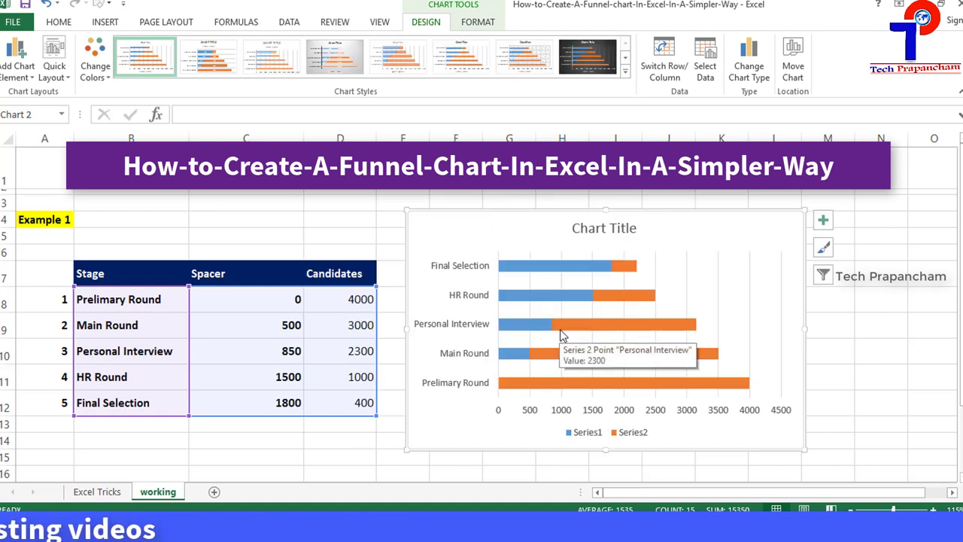
- Set the category axis to Categories in reverse order, putting Prelimary Round on top
right_click(475, 301)
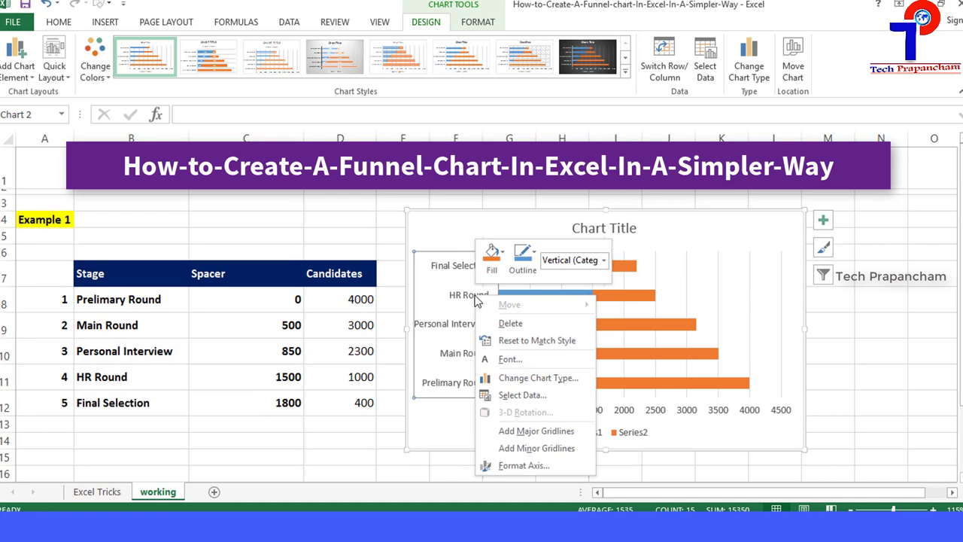
click(547, 466)
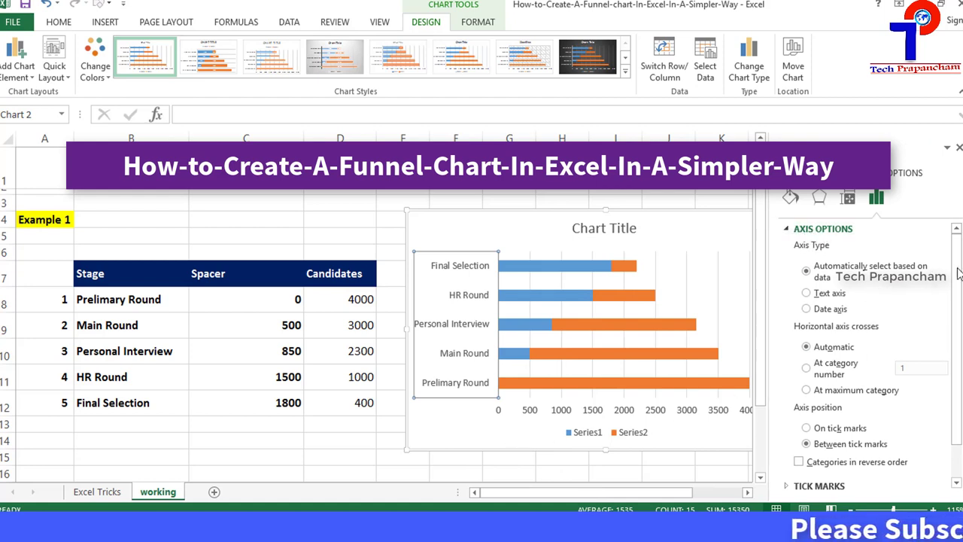
scroll(840, 452, down, 1)
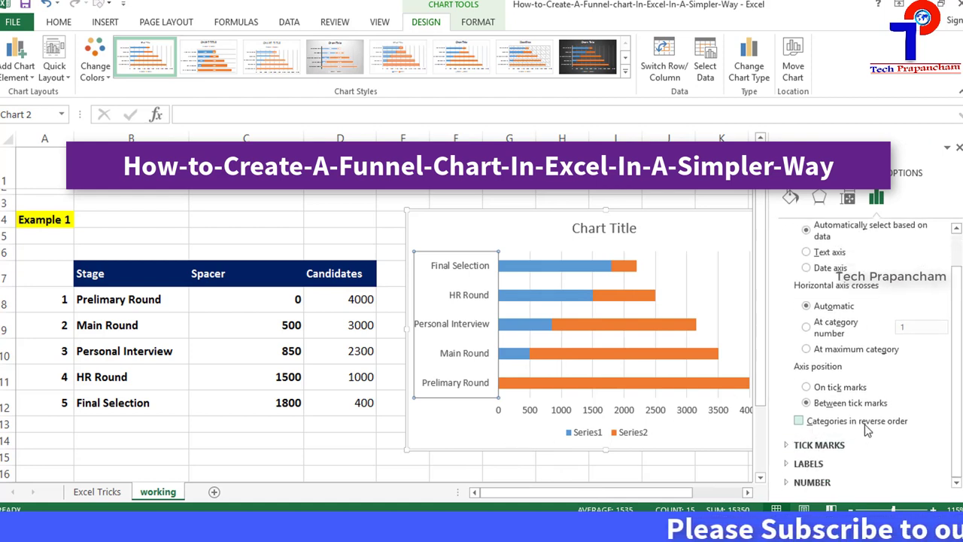
click(800, 423)
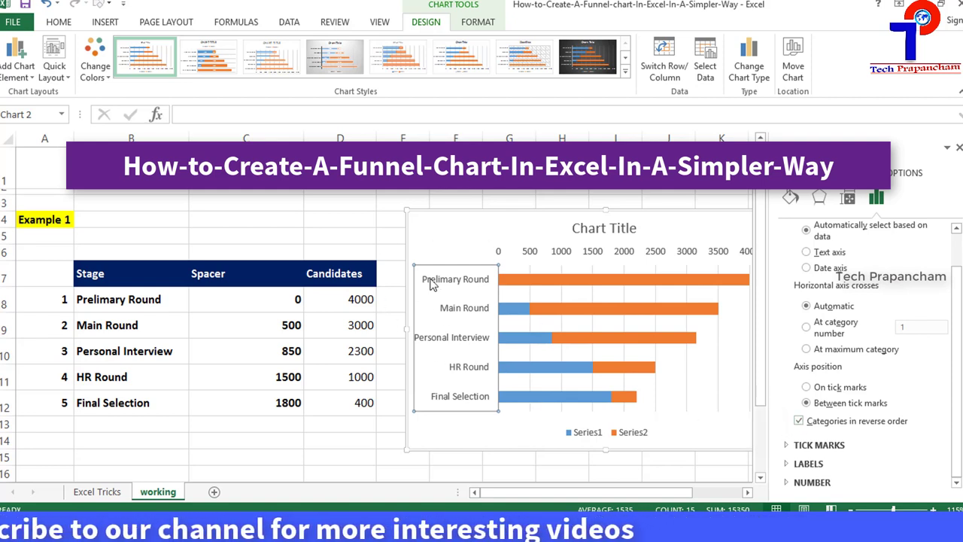
click(800, 423)
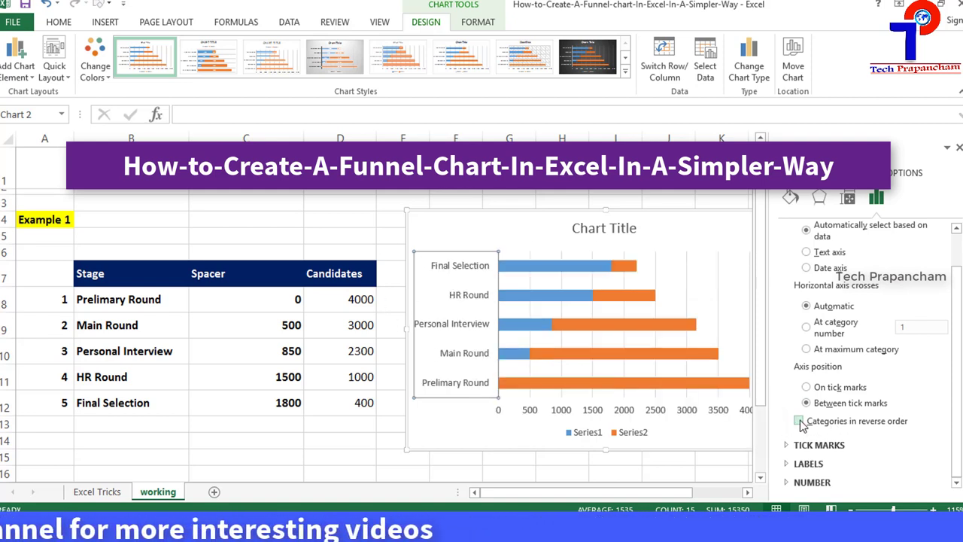
click(800, 422)
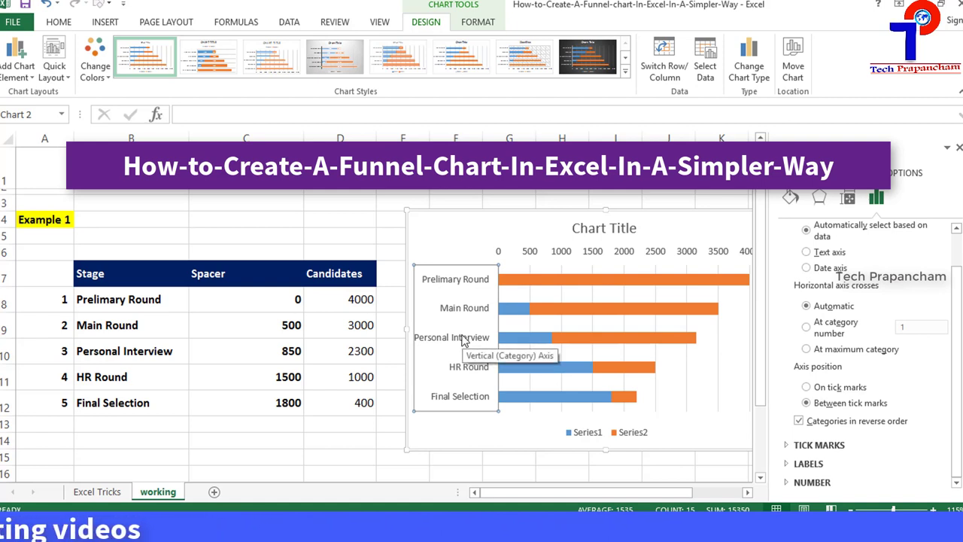
click(959, 148)
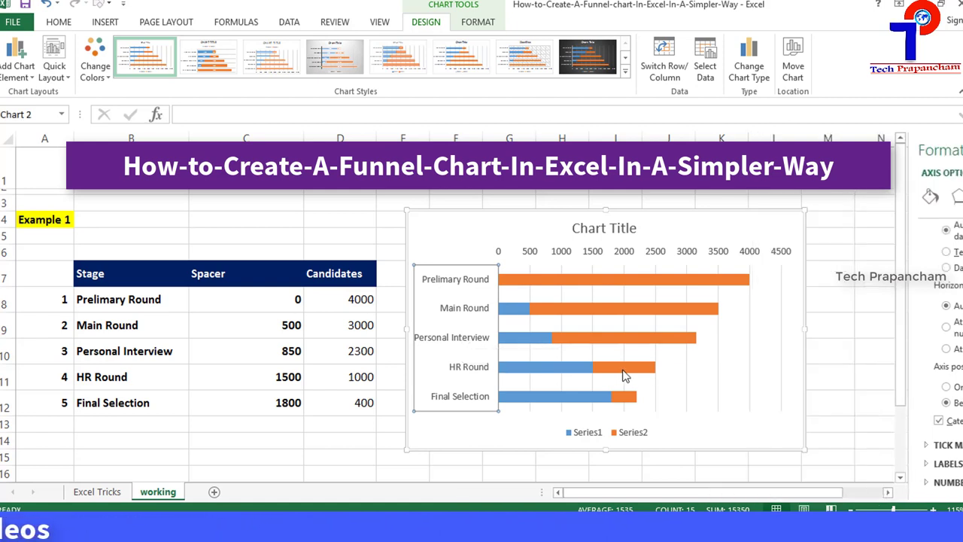
click(384, 423)
click(609, 342)
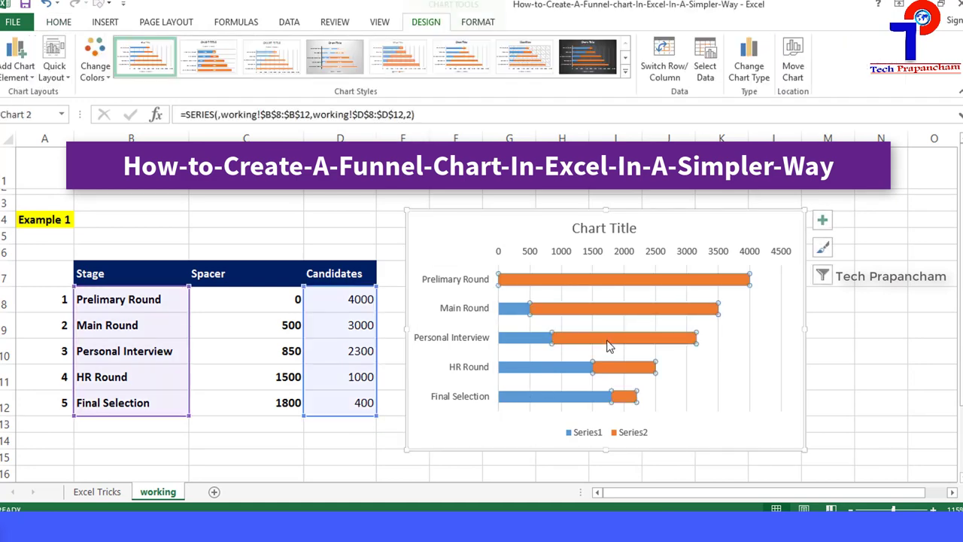
right_click(610, 344)
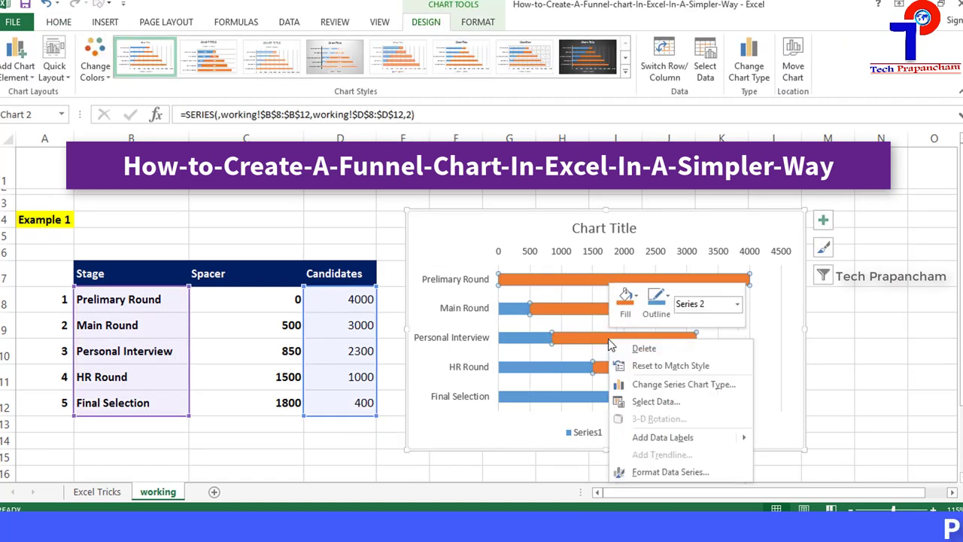
- Set the orange Candidates series gap width to 0%
click(708, 473)
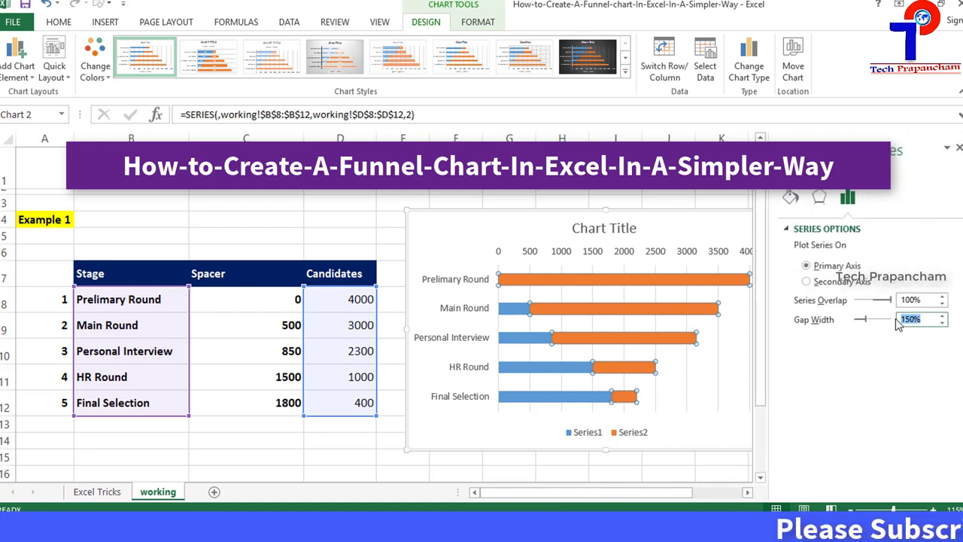
text(0)
key(Return)
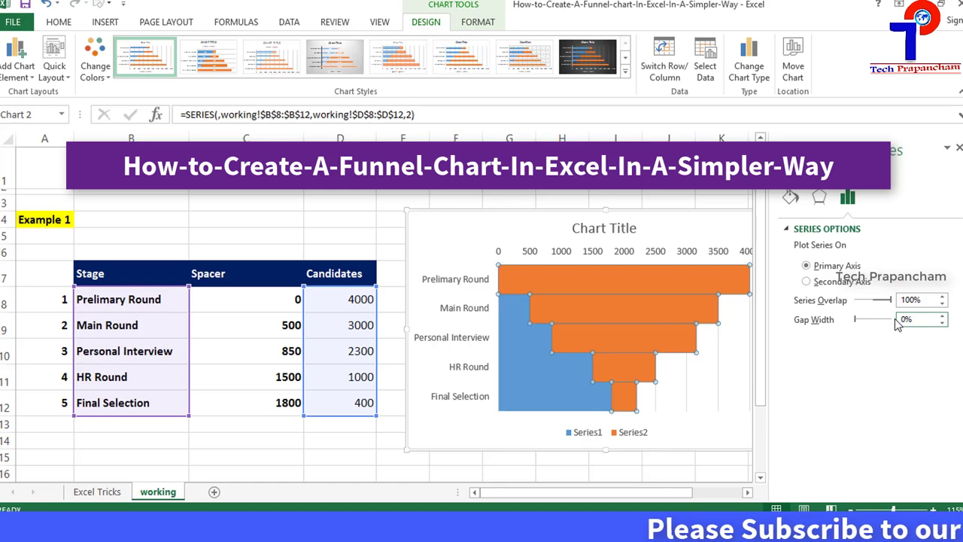
click(959, 147)
click(863, 280)
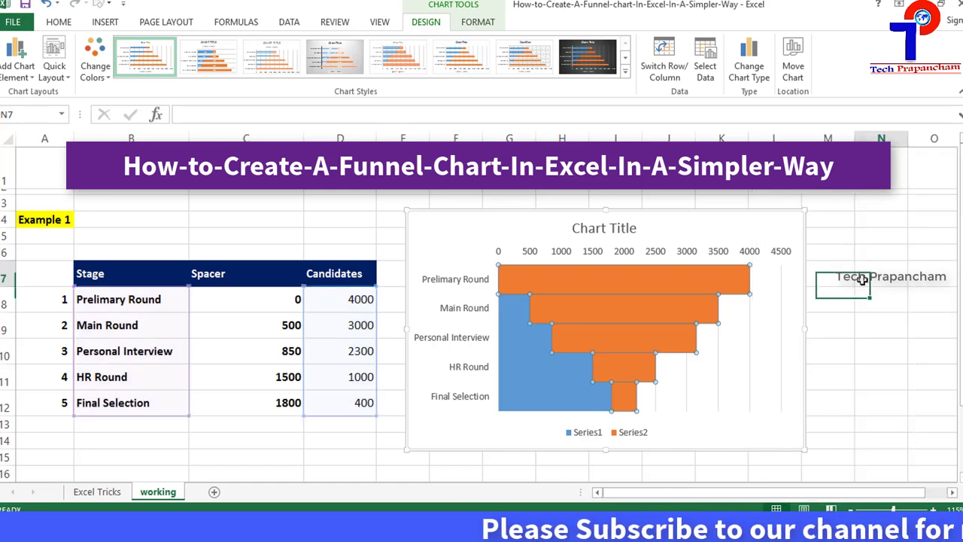
click(554, 374)
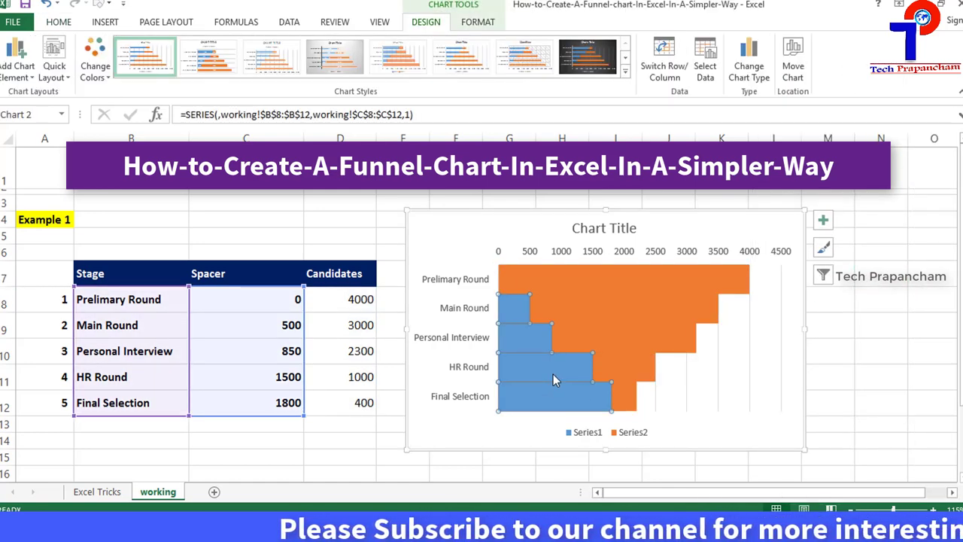
- Give the blue Spacer series No fill so only the orange funnel remains
right_click(554, 374)
click(602, 363)
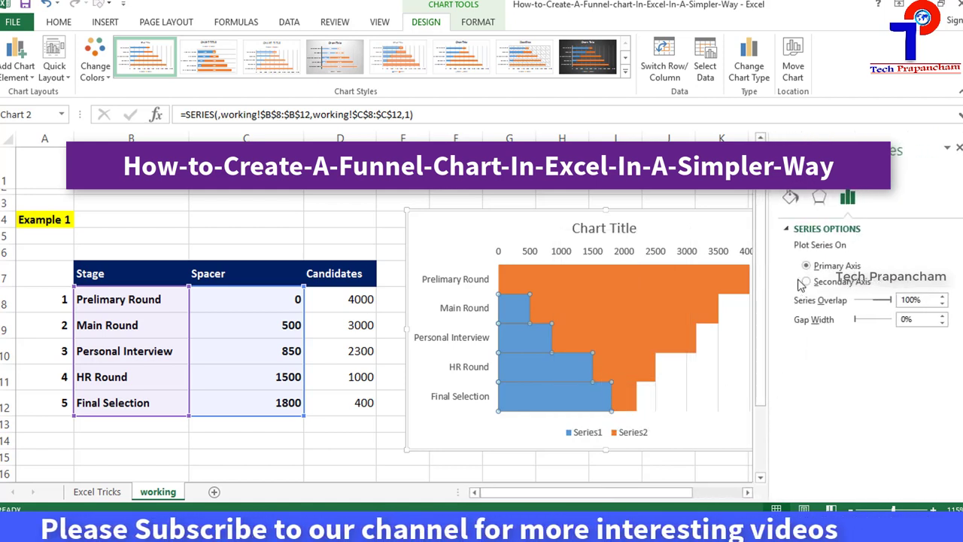
click(790, 197)
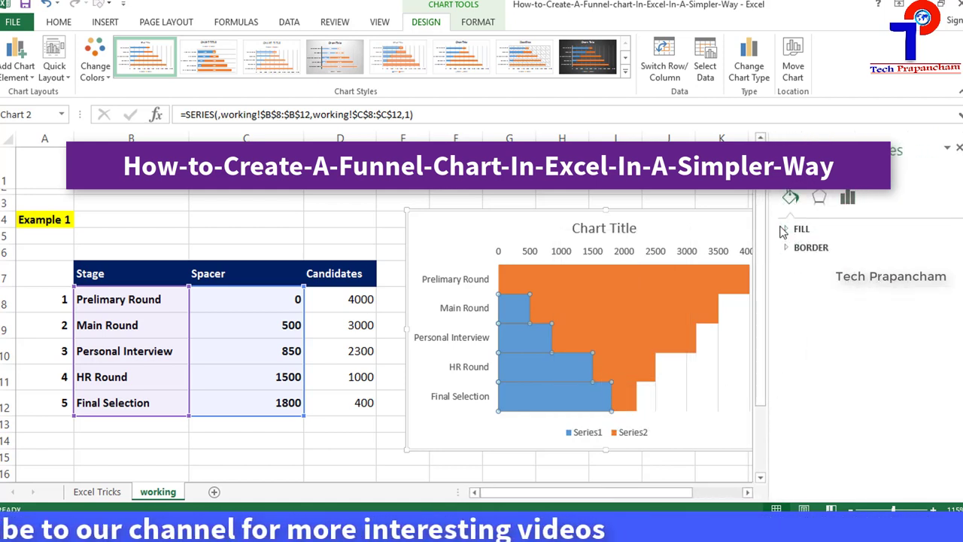
click(784, 230)
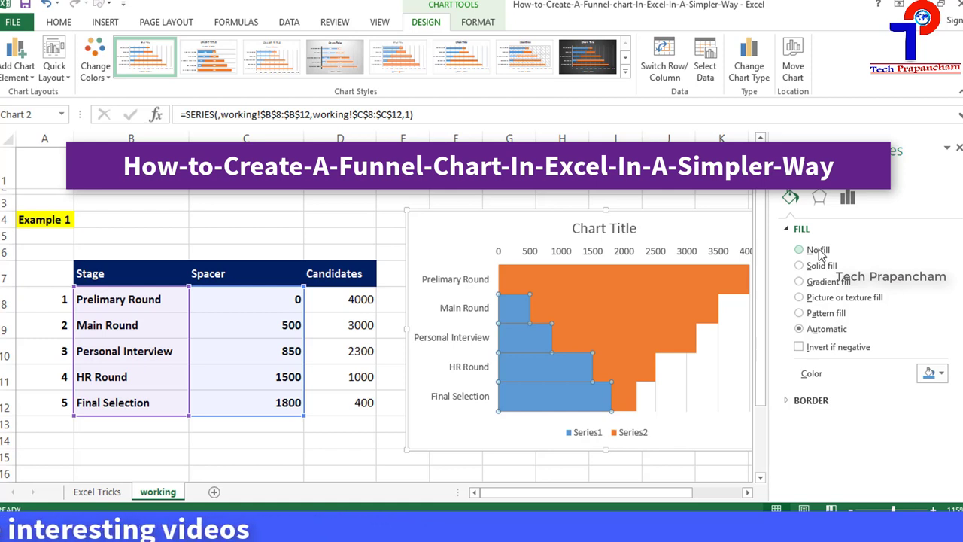
click(819, 251)
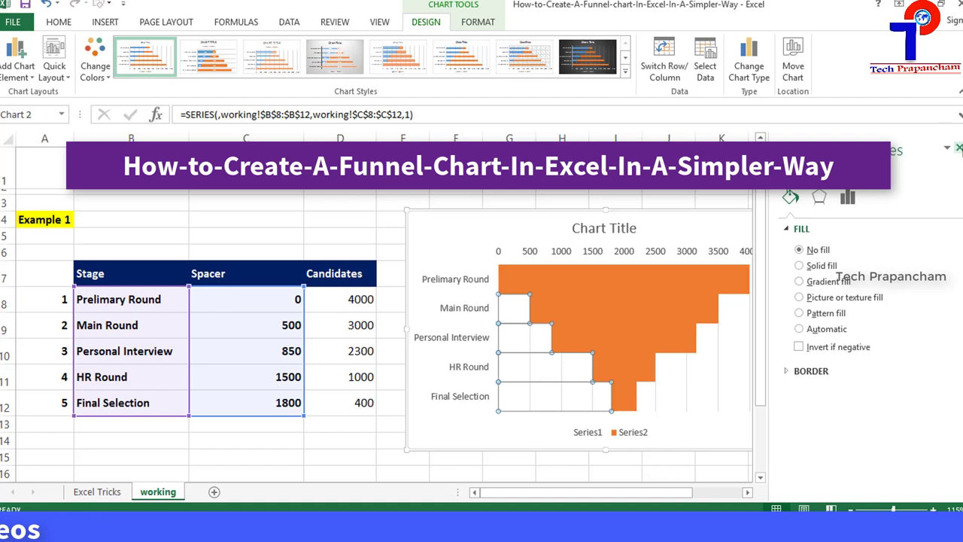
click(959, 147)
click(877, 236)
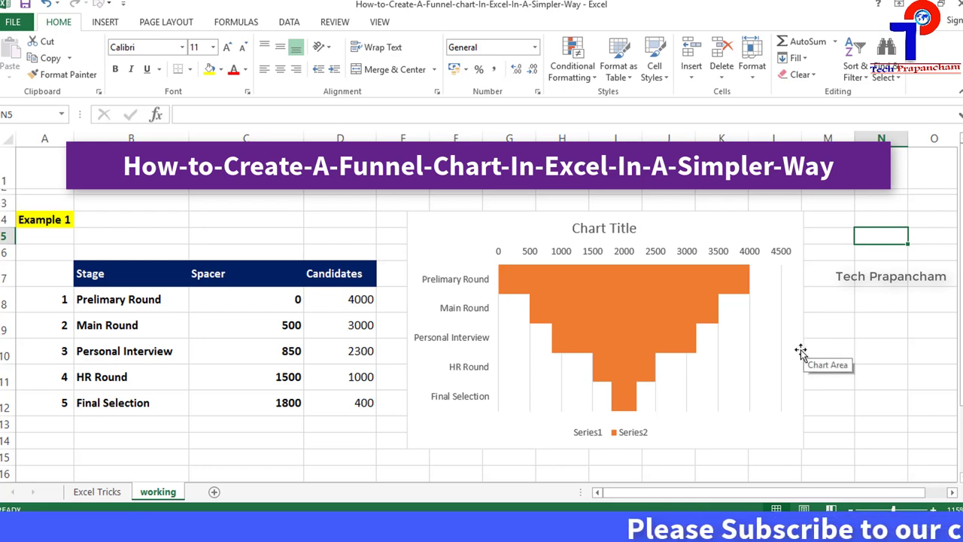
- Delete the chart's legend and gridlines
click(640, 431)
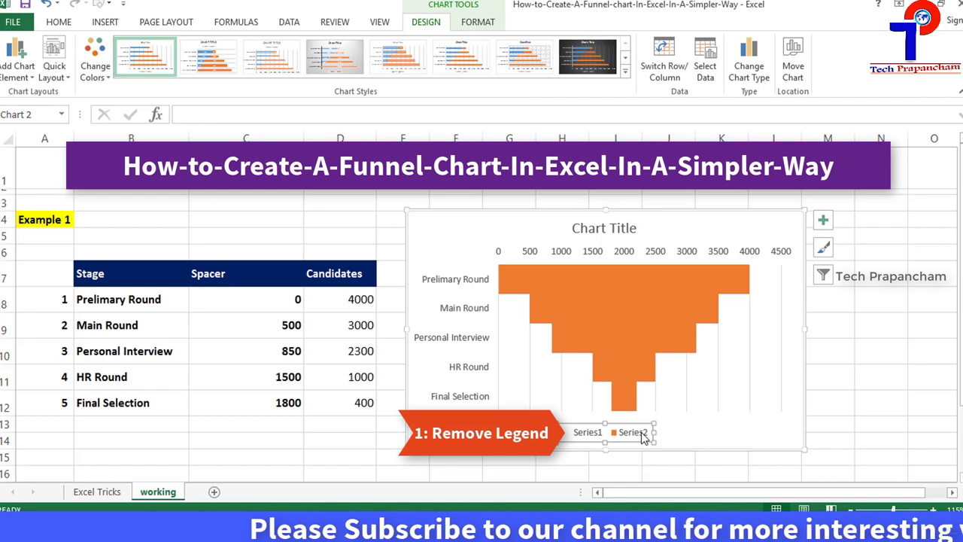
key(Delete)
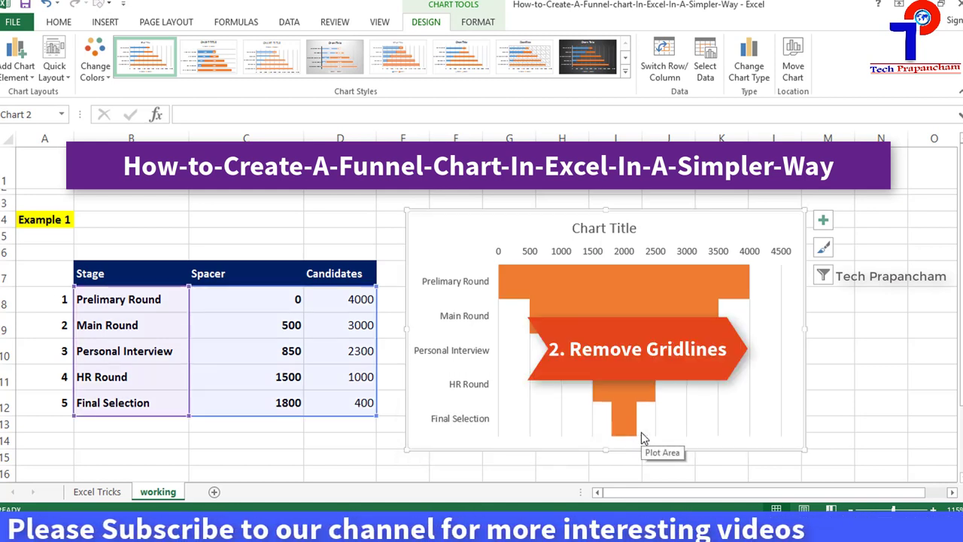
click(687, 416)
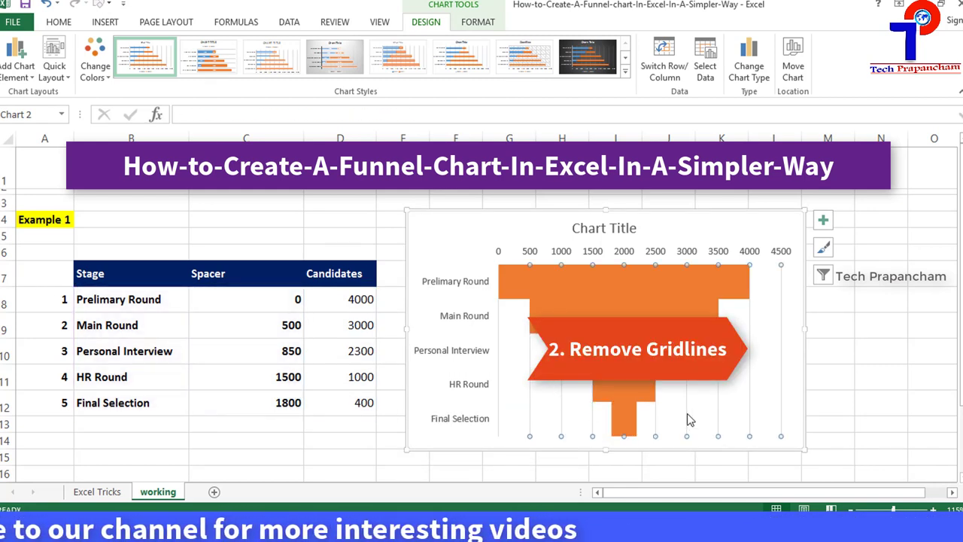
key(Delete)
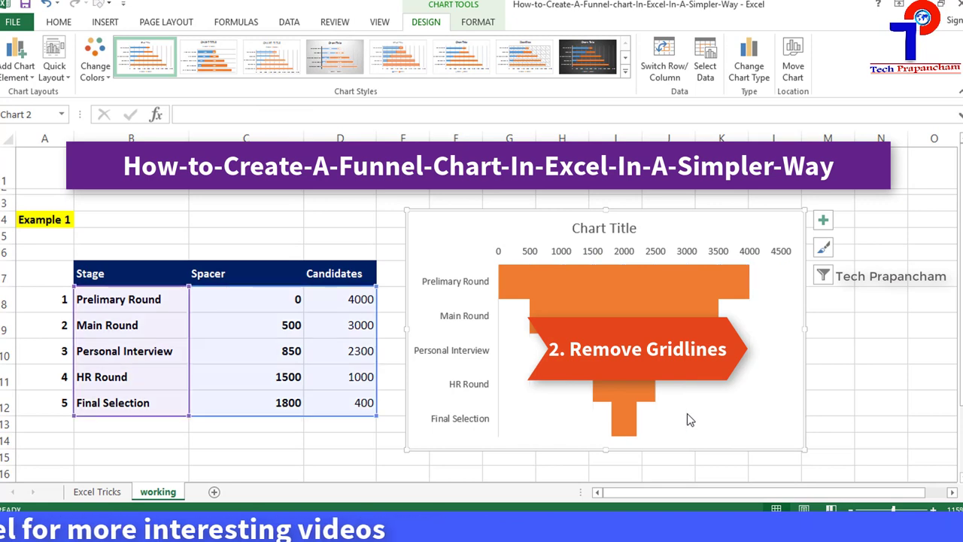
- Set the vertical category axis to No Outline
click(486, 356)
key(Escape)
key(Escape)
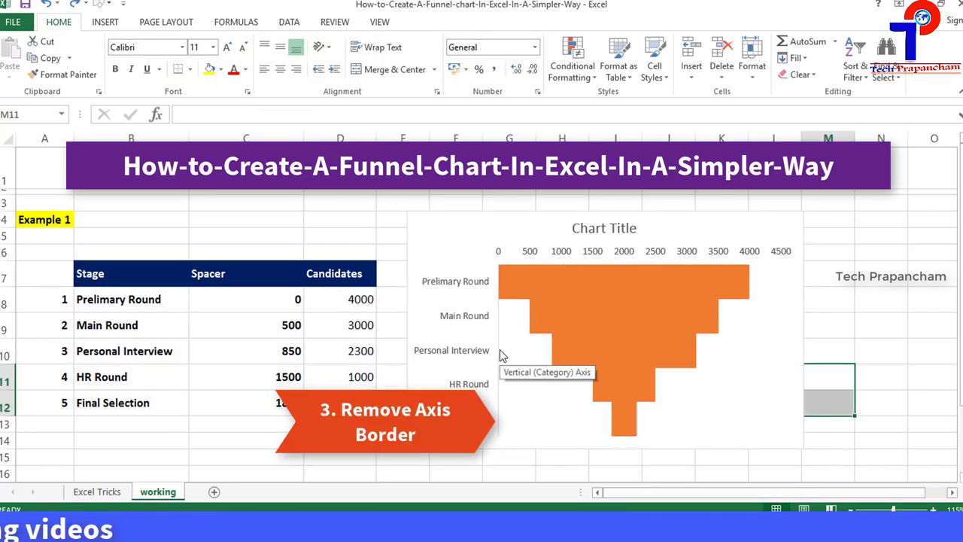
click(502, 356)
click(479, 25)
click(410, 59)
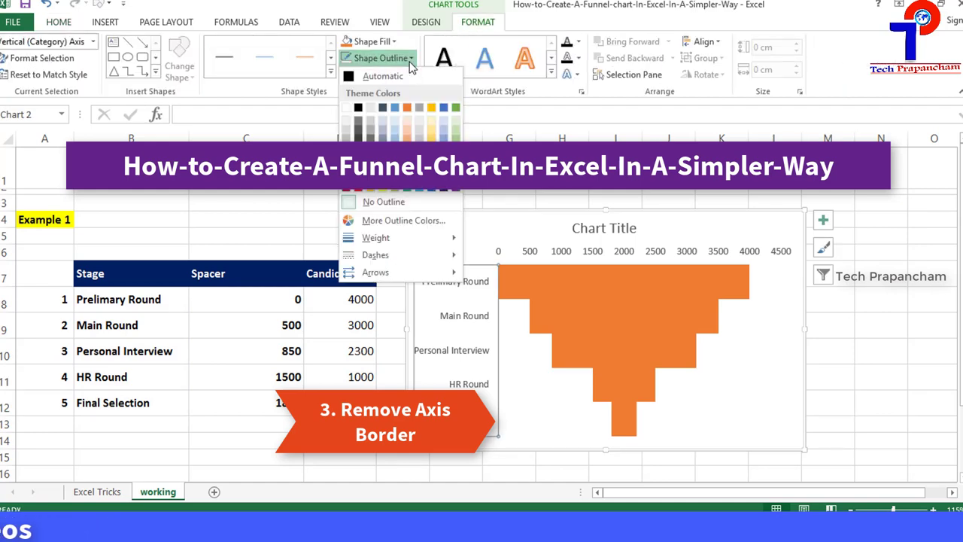
click(391, 204)
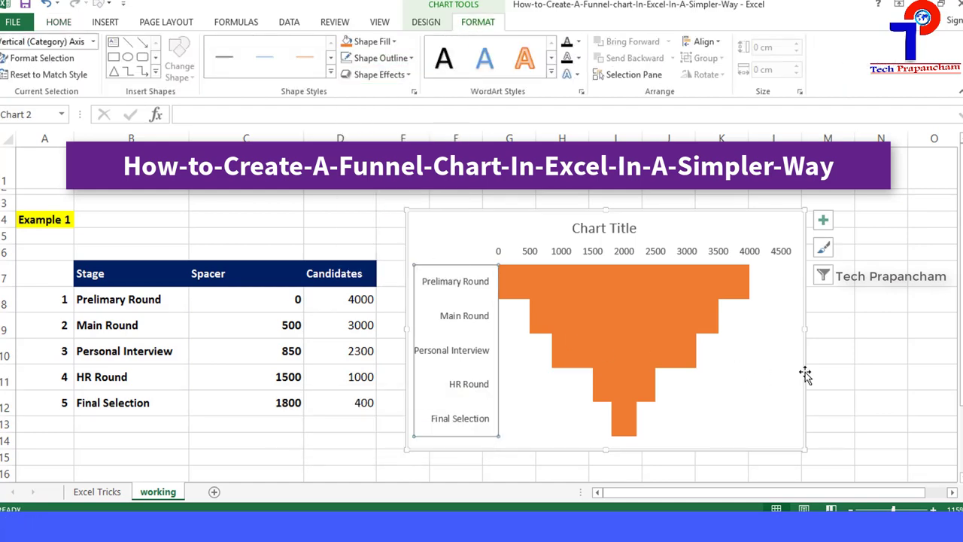
click(851, 360)
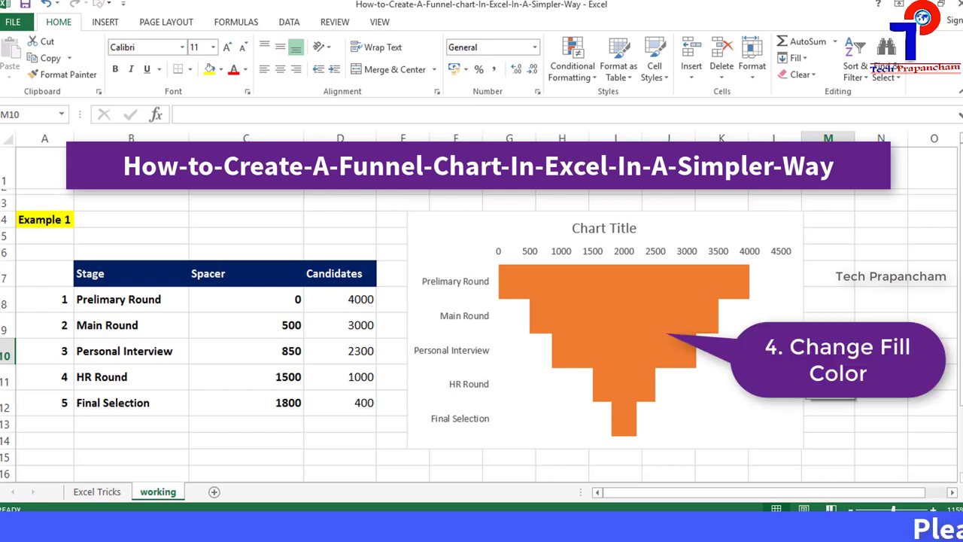
- Fill the Candidates bars Light Blue with a 2¼ pt outline
click(584, 283)
click(396, 42)
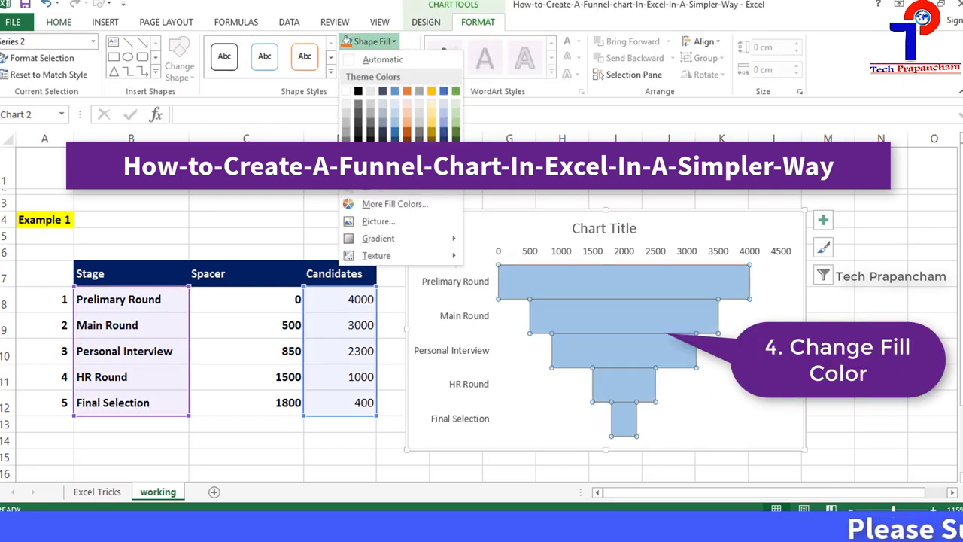
click(419, 188)
click(411, 58)
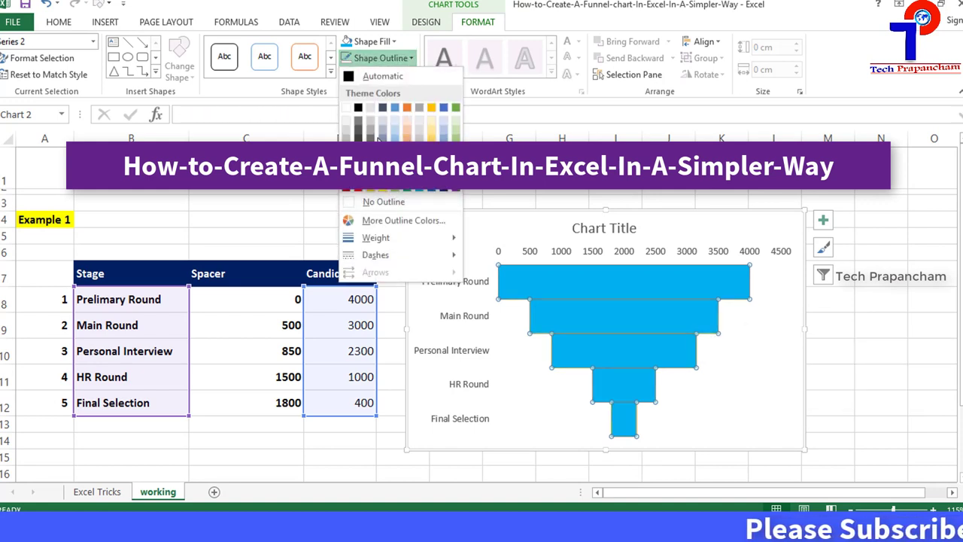
click(381, 57)
click(381, 58)
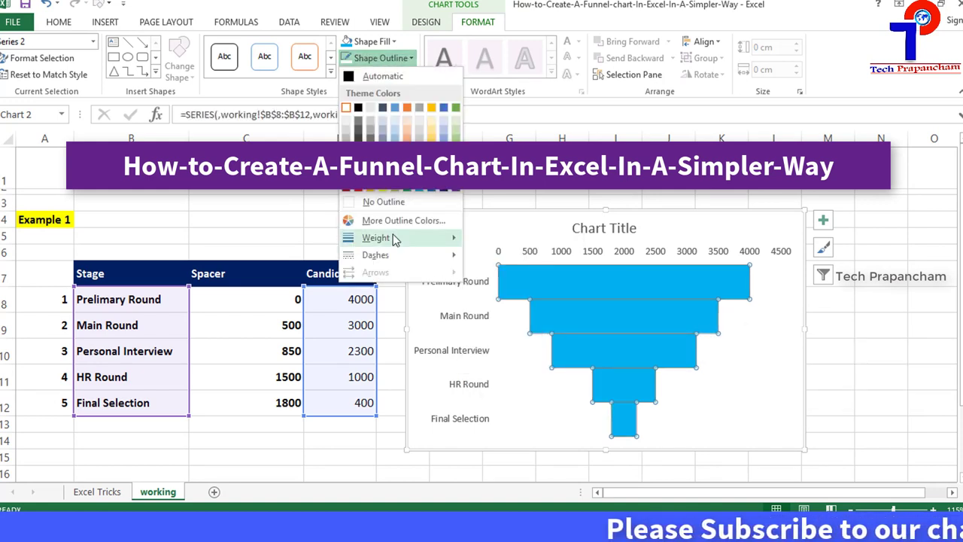
mouse_move(394, 239)
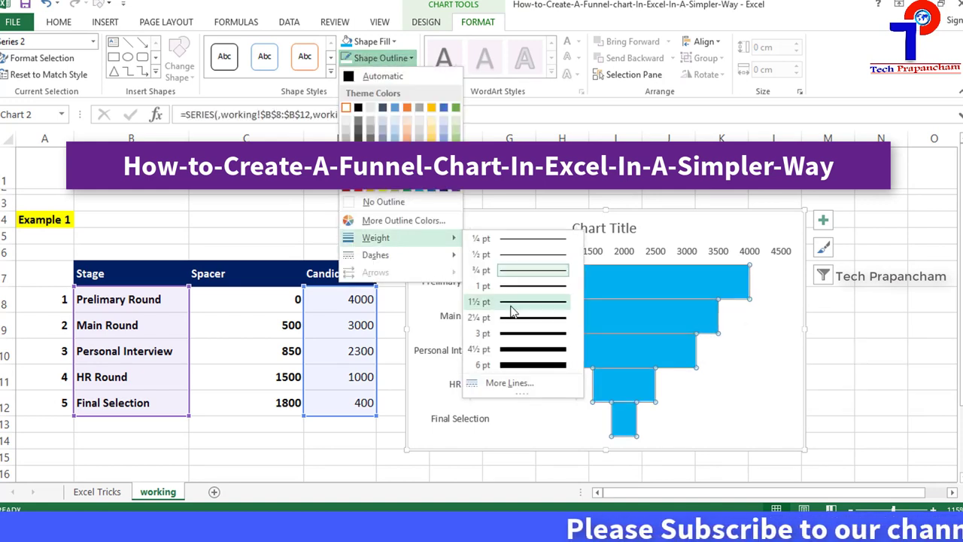
click(512, 318)
- Retitle the chart 'Manager Post Selection Process'
triple_click(604, 227)
text(Manager Post Selec)
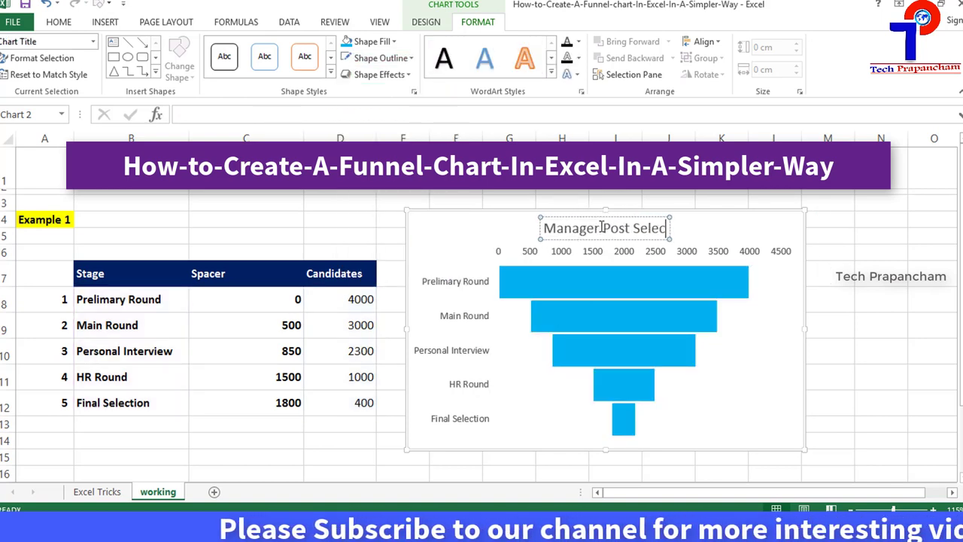
text(tion Process)
click(862, 348)
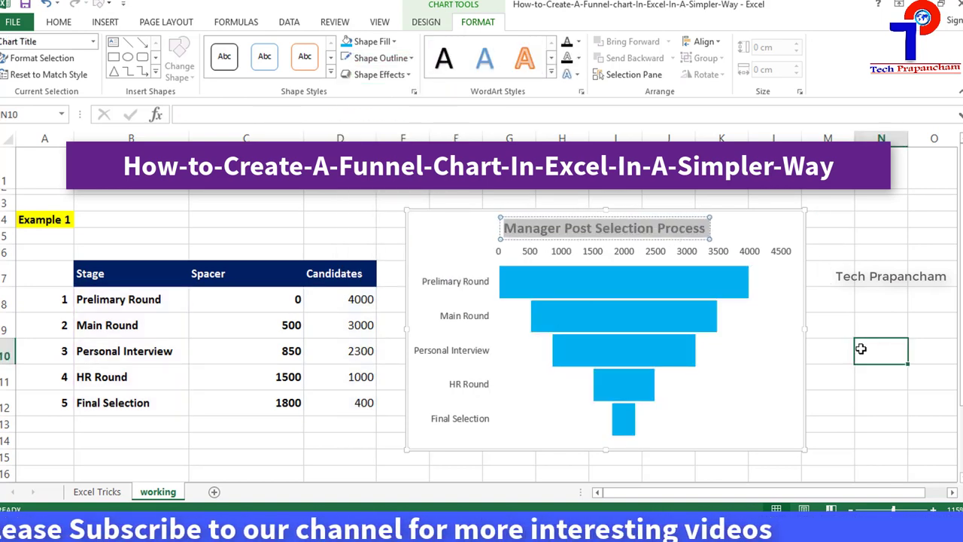
- Add bold 14 pt data labels to the funnel bars and delete the horizontal value axis
click(652, 315)
right_click(653, 315)
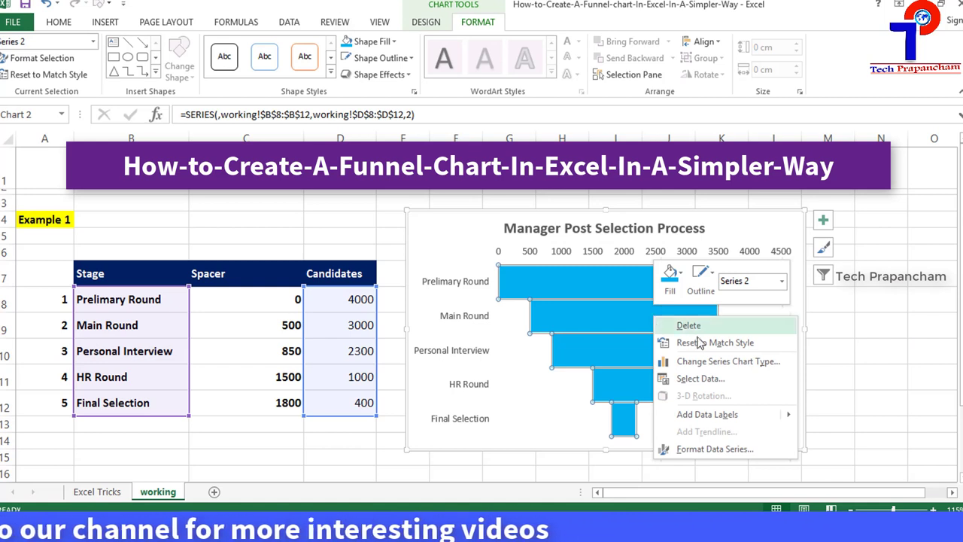
click(719, 414)
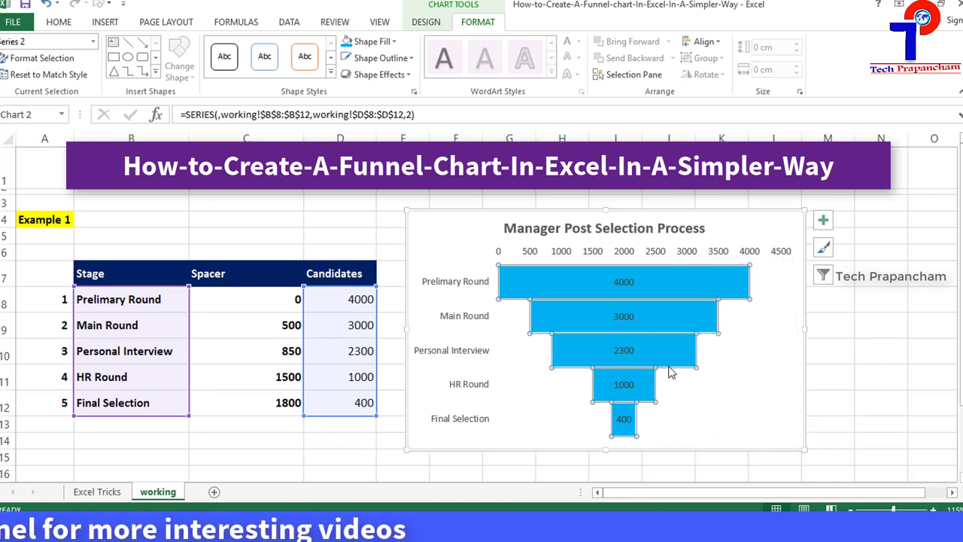
click(627, 319)
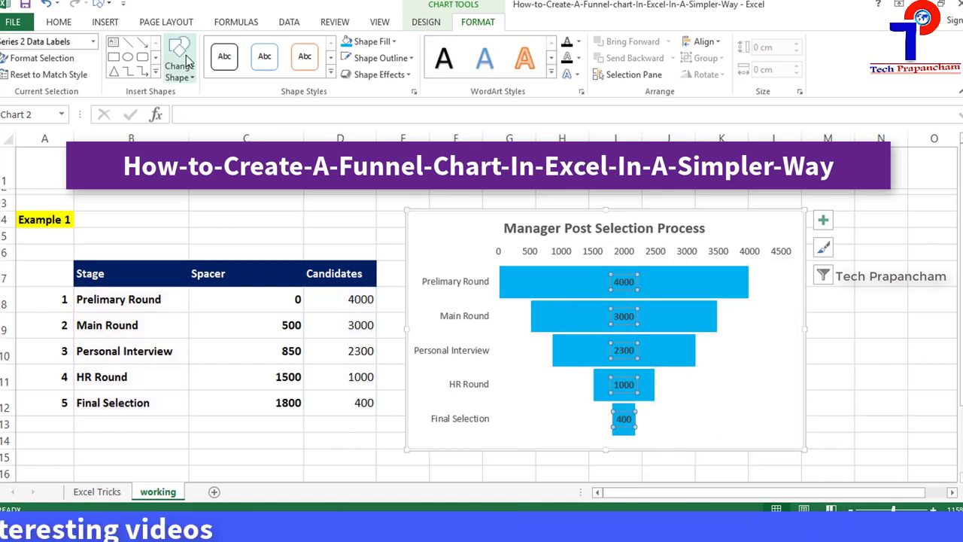
click(70, 25)
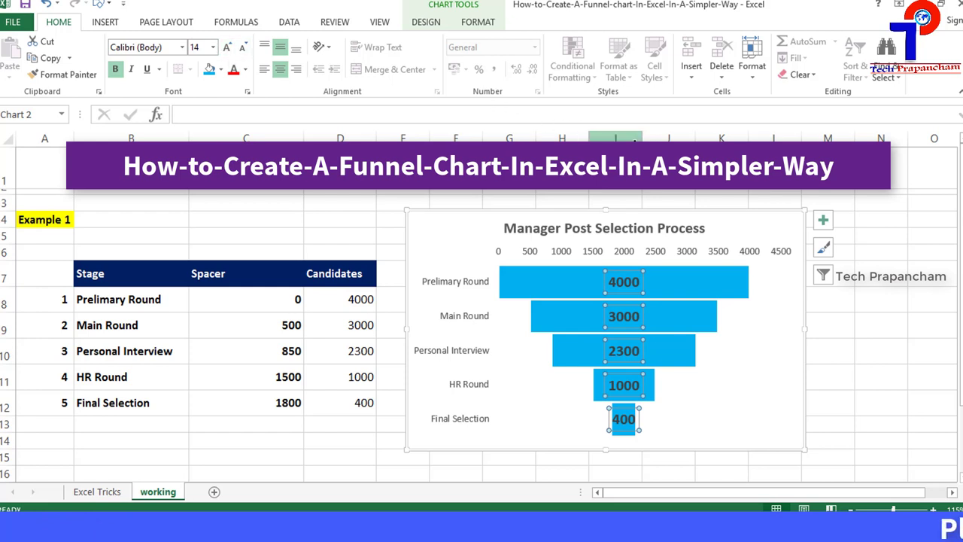
click(888, 346)
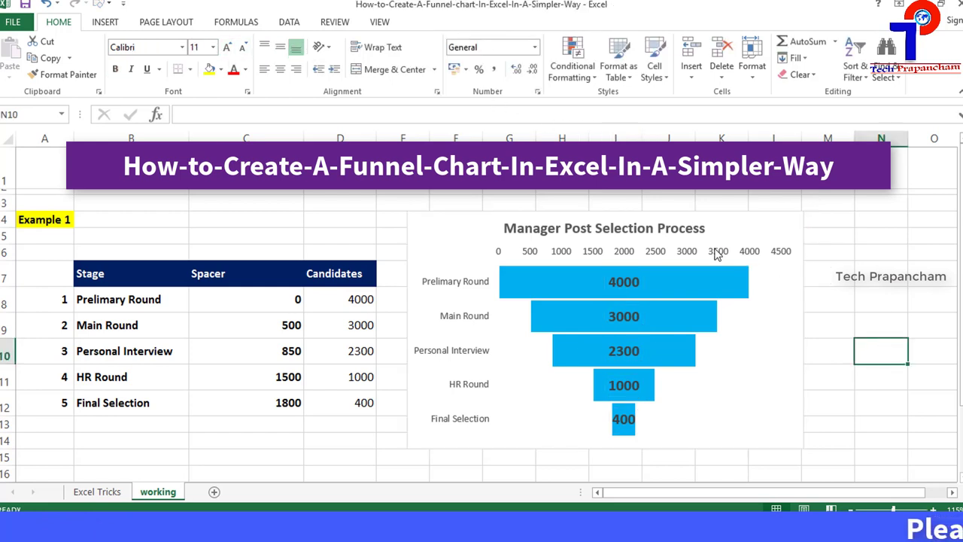
click(717, 254)
key(Delete)
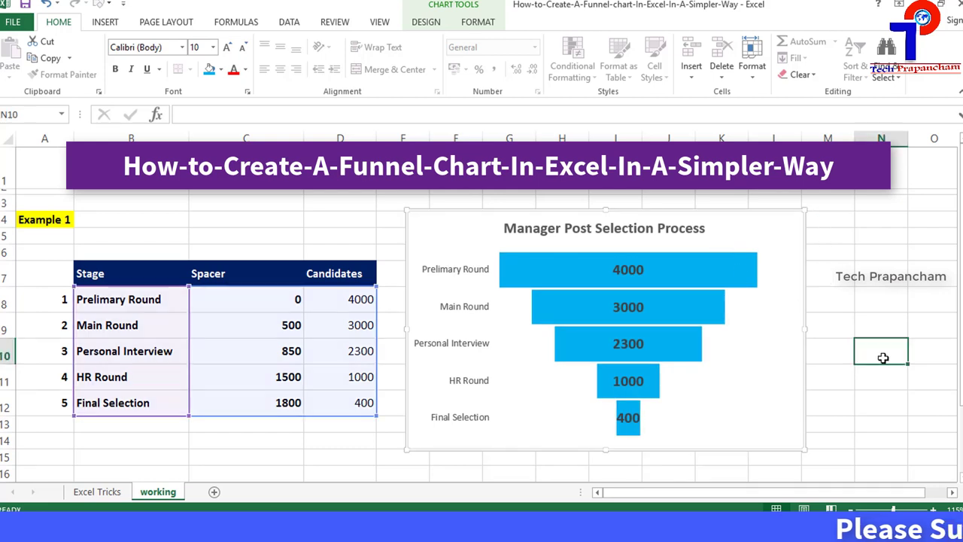
- Centre the chart title over the bars and give it a yellow fill
click(883, 353)
click(648, 234)
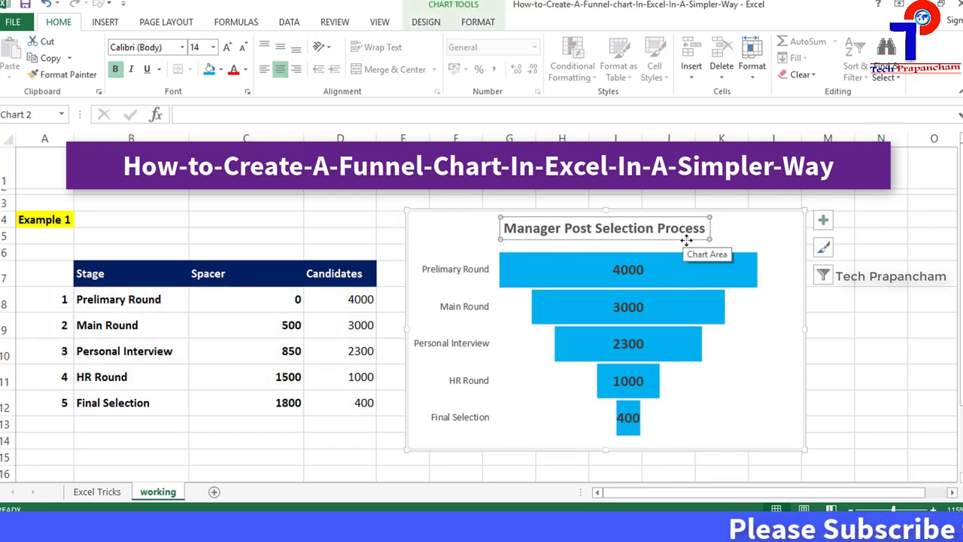
drag(680, 239, 712, 242)
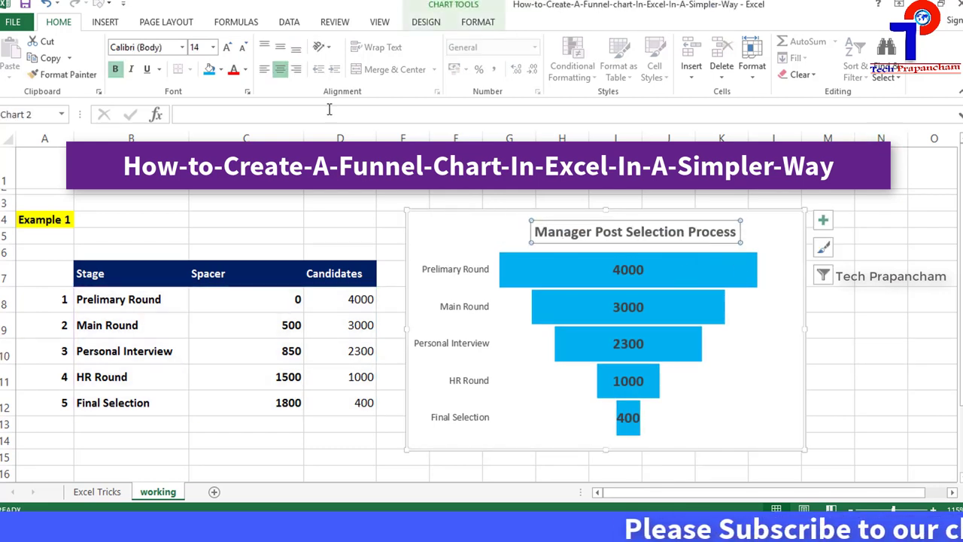
click(221, 69)
click(246, 198)
click(923, 333)
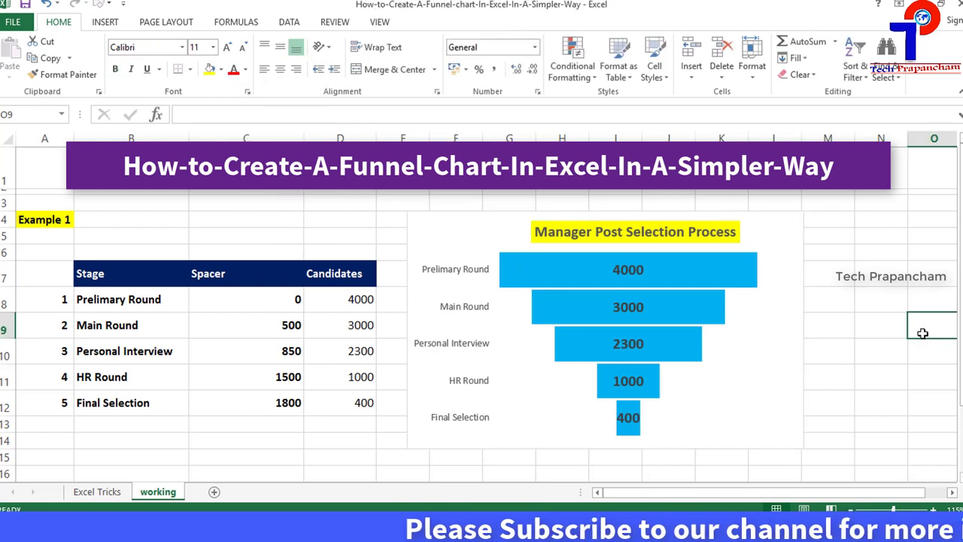
- Make the vertical-axis stage labels bold, italic and a size larger
click(466, 309)
click(115, 68)
click(131, 68)
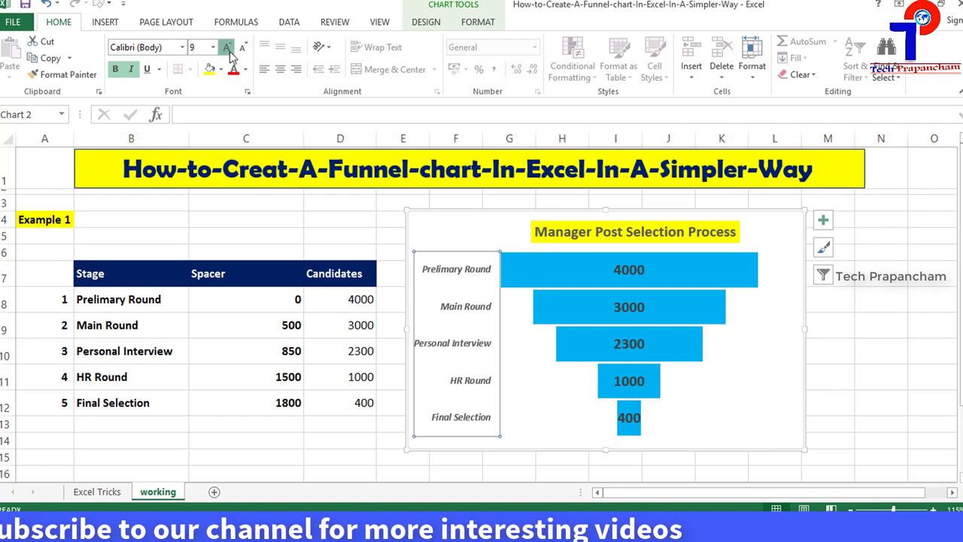
click(228, 50)
click(927, 396)
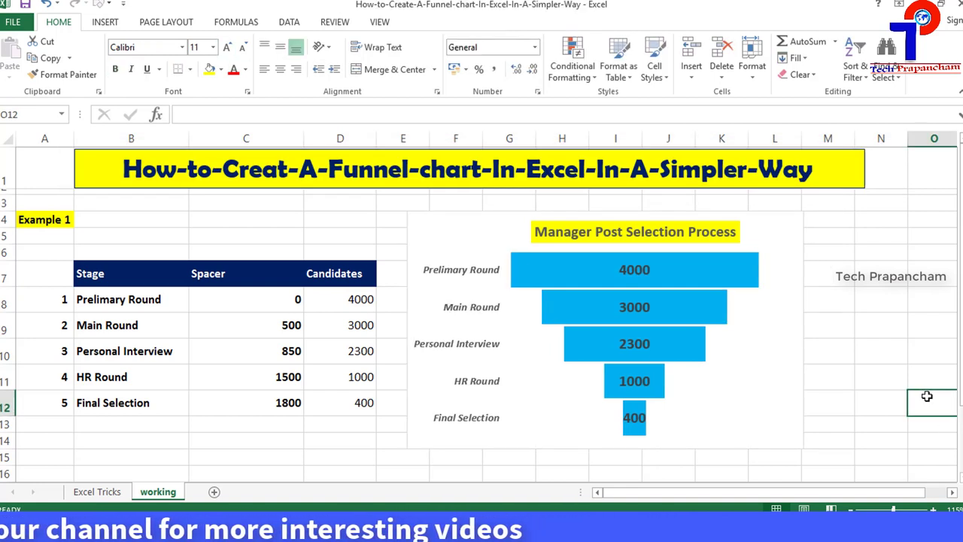
- Adjust the stage labels' alignment so they line up with their bars
click(474, 307)
click(298, 69)
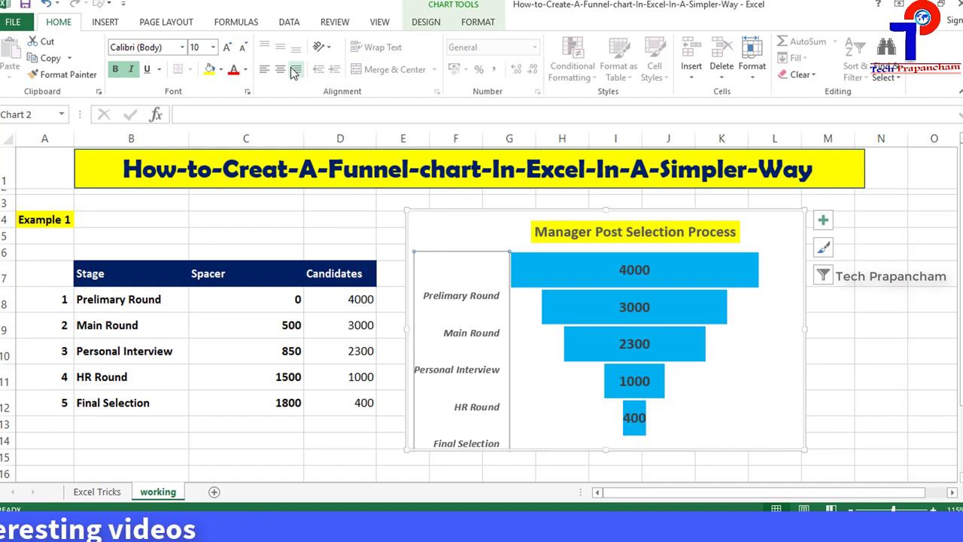
click(281, 69)
click(892, 376)
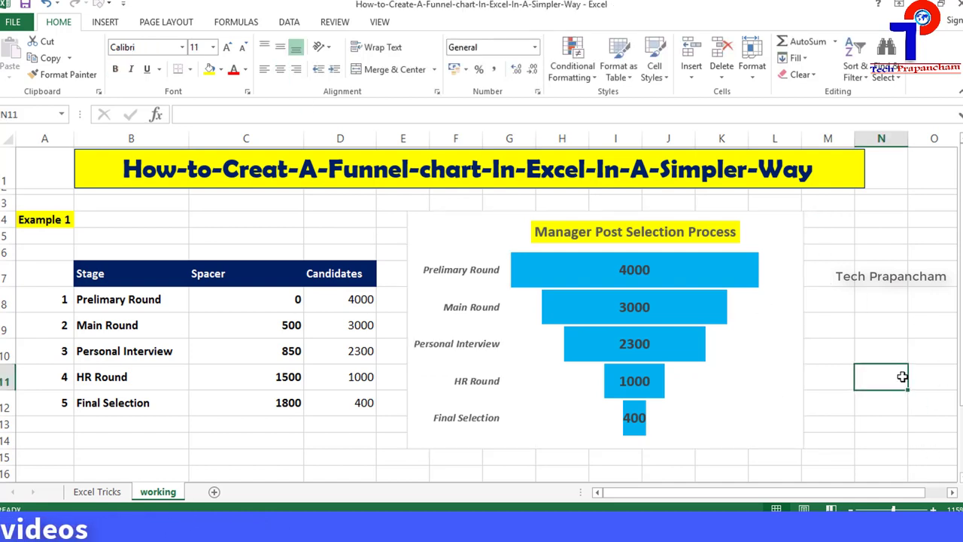